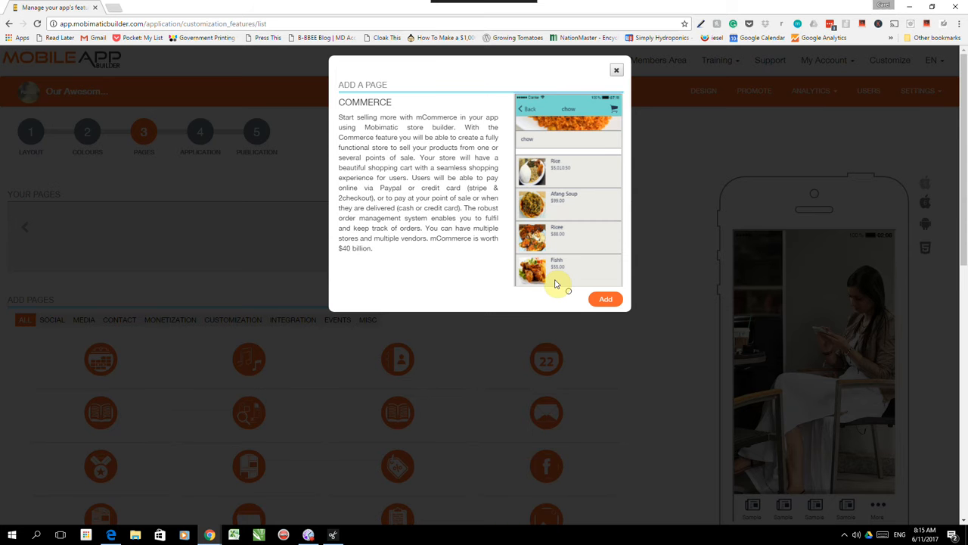
Add the Commerce page to the app and start creating a new store.
click(609, 301)
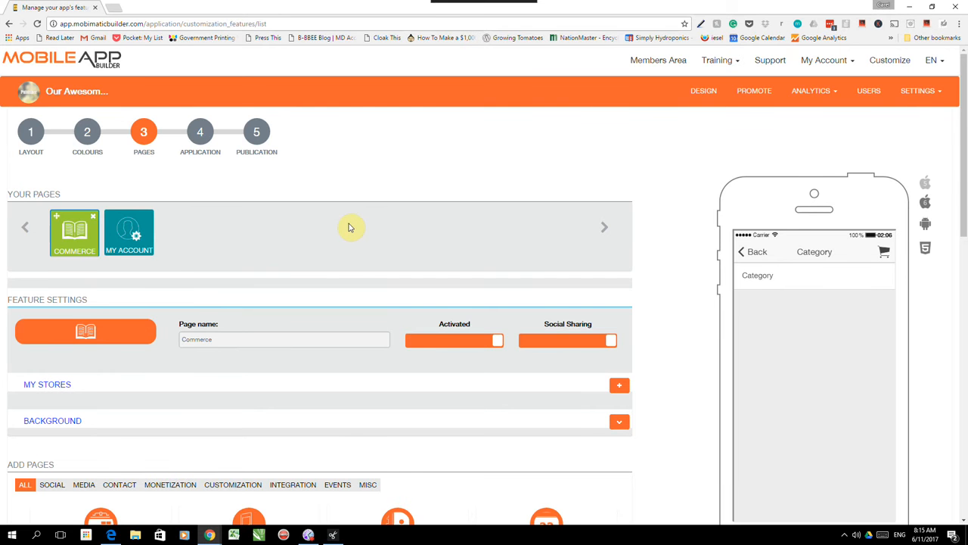
scroll(348, 219, down, 1)
scroll(348, 220, down, 1)
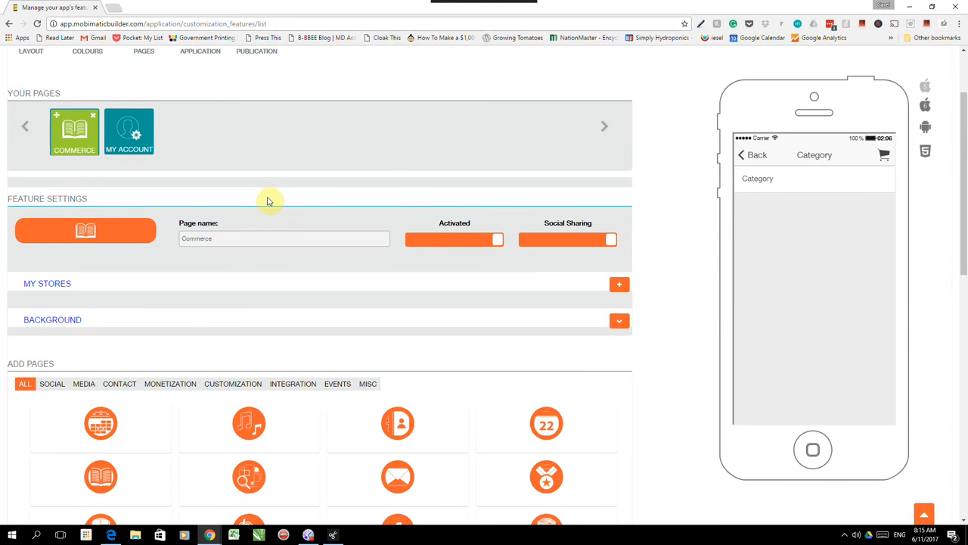
click(619, 286)
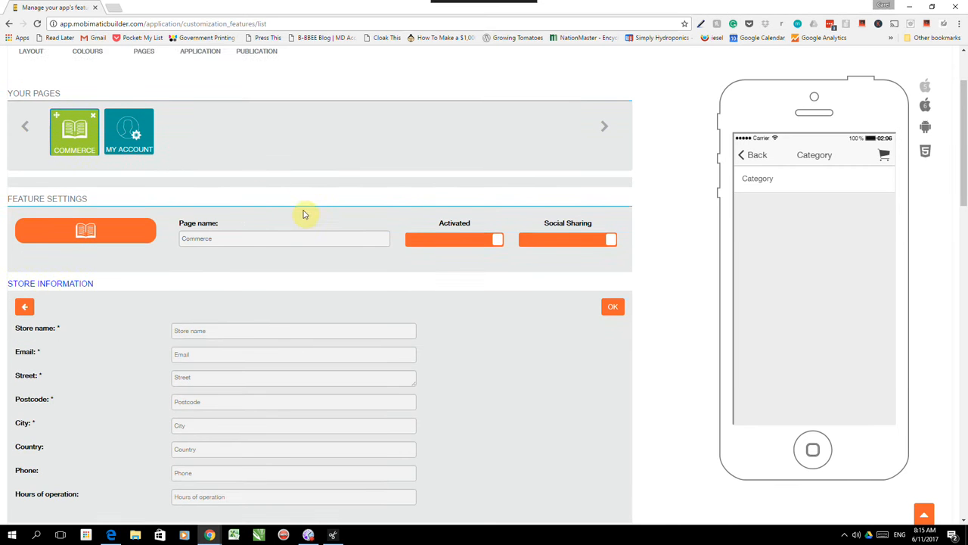
Name the store Test and fill in its email, address and phone fields from the saved autofill contact details.
scroll(279, 195, down, 1)
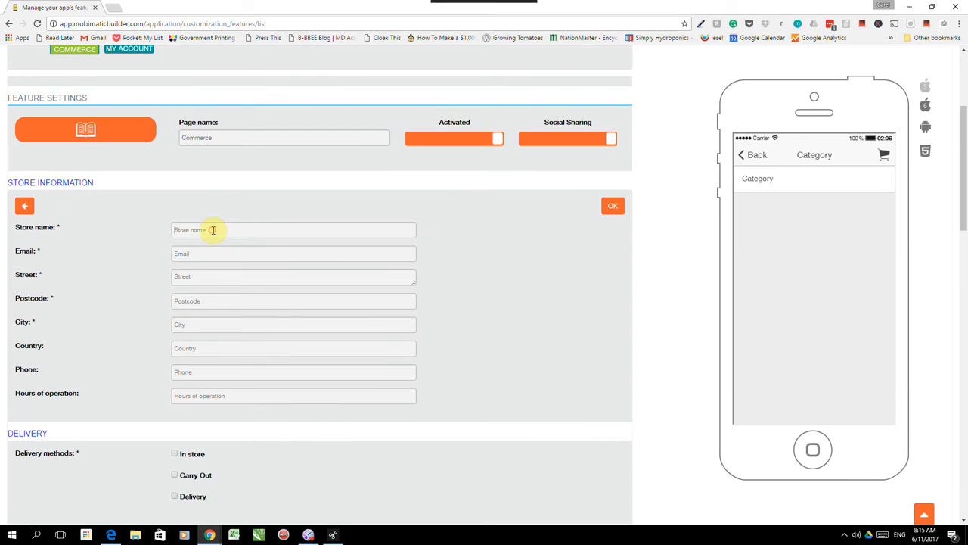
text(Test)
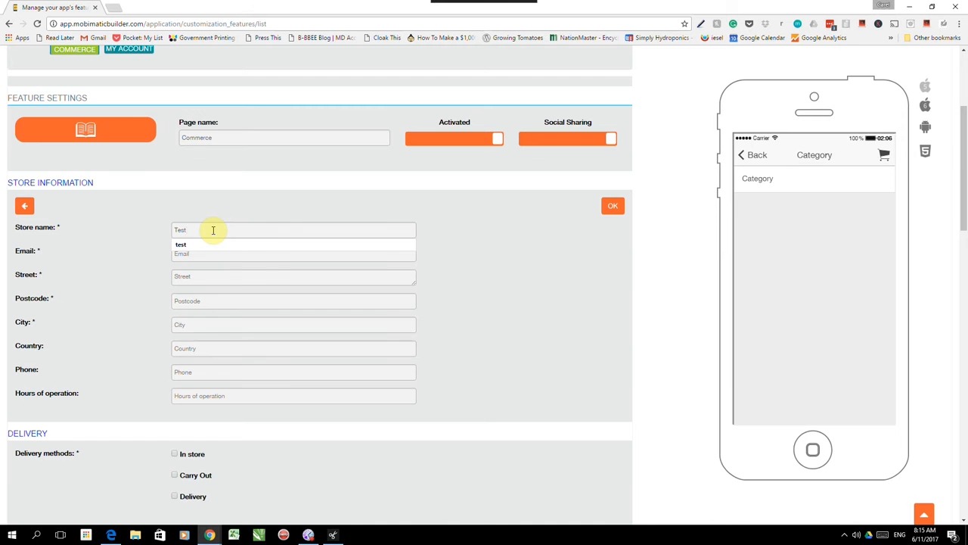
key(Return)
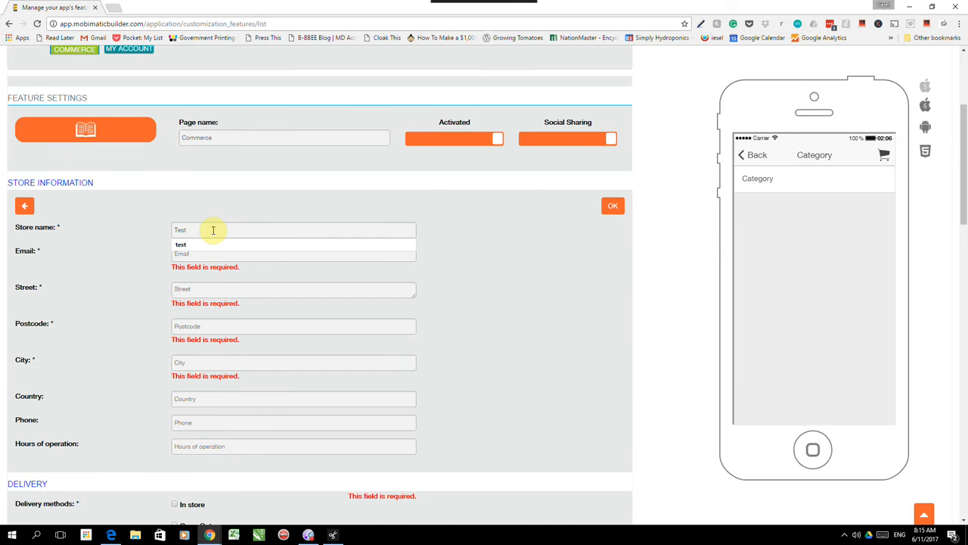
click(197, 255)
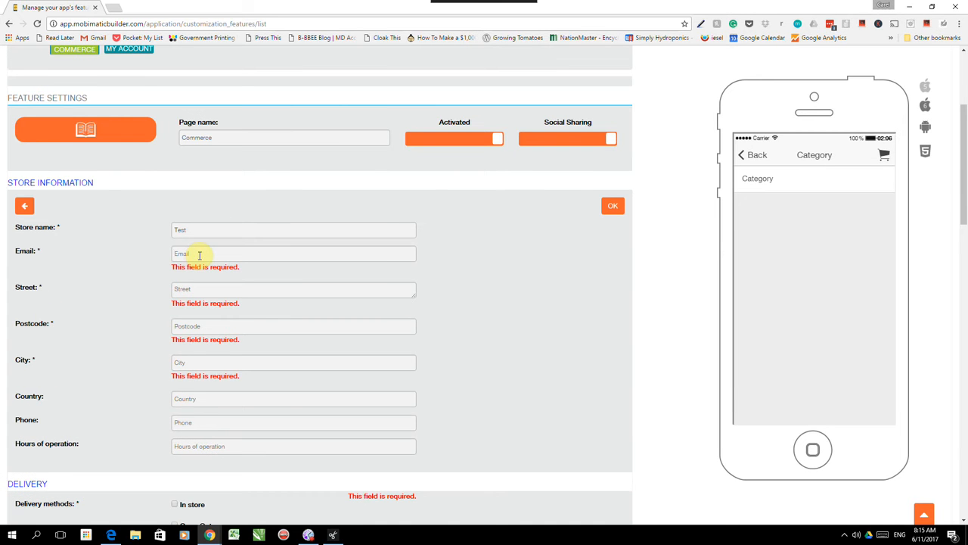
text(ca)
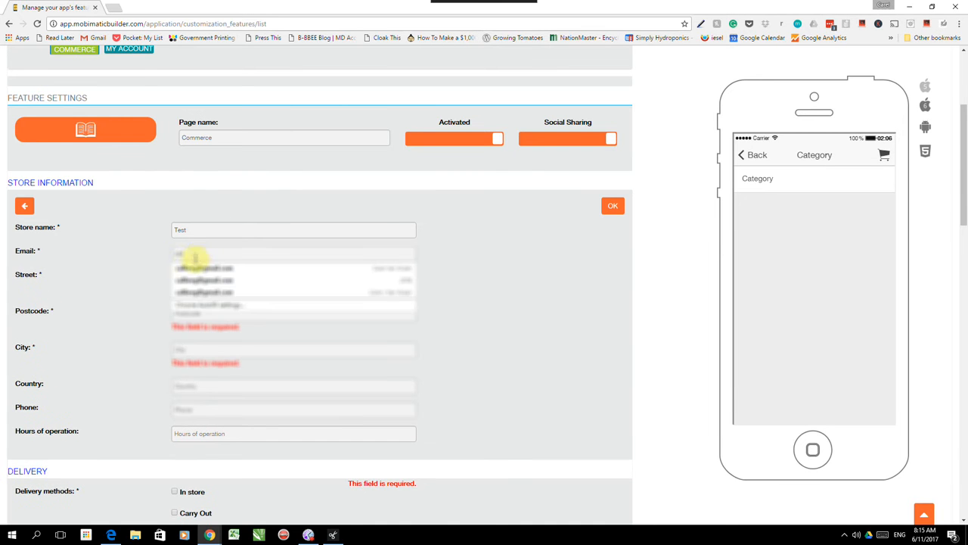
click(216, 266)
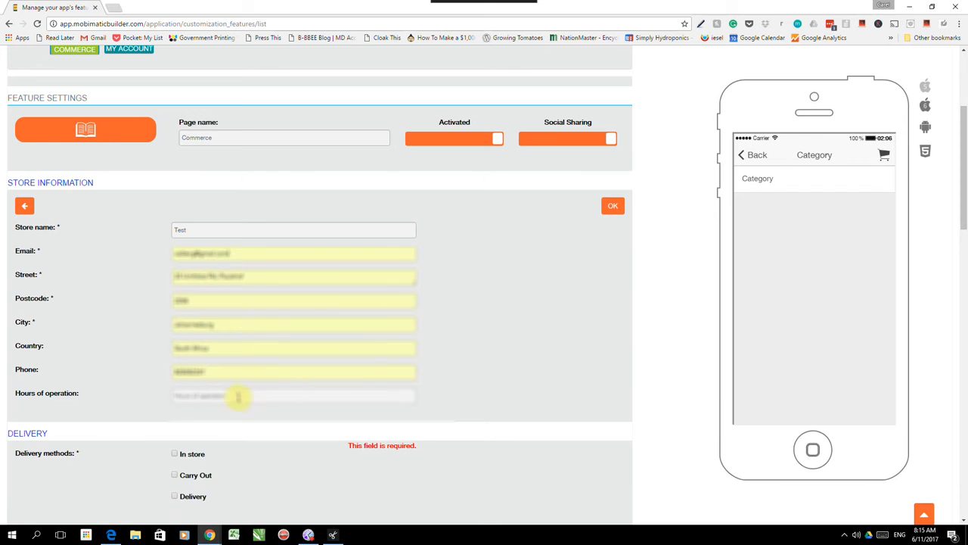
Enable In store and Carry Out as the store's delivery methods, leaving Delivery off.
scroll(242, 321, down, 3)
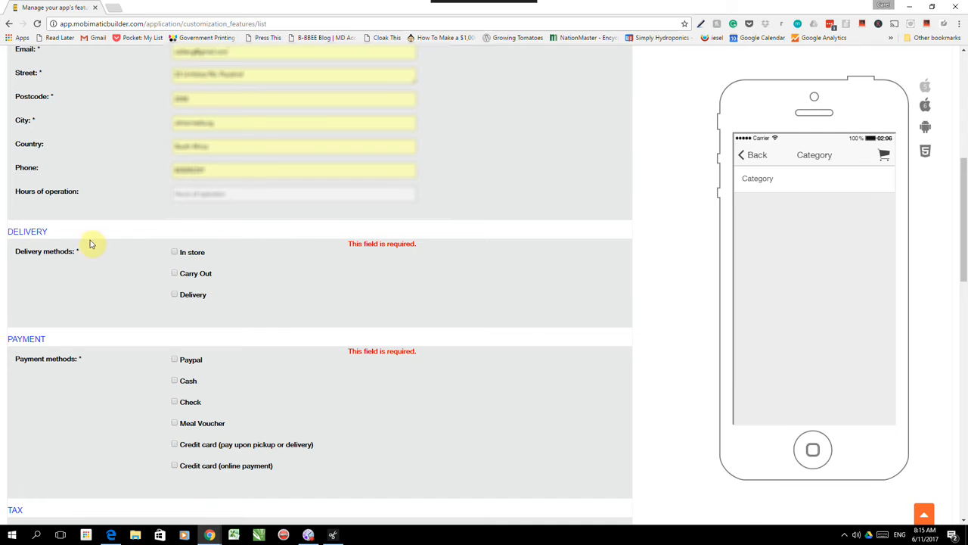
click(176, 253)
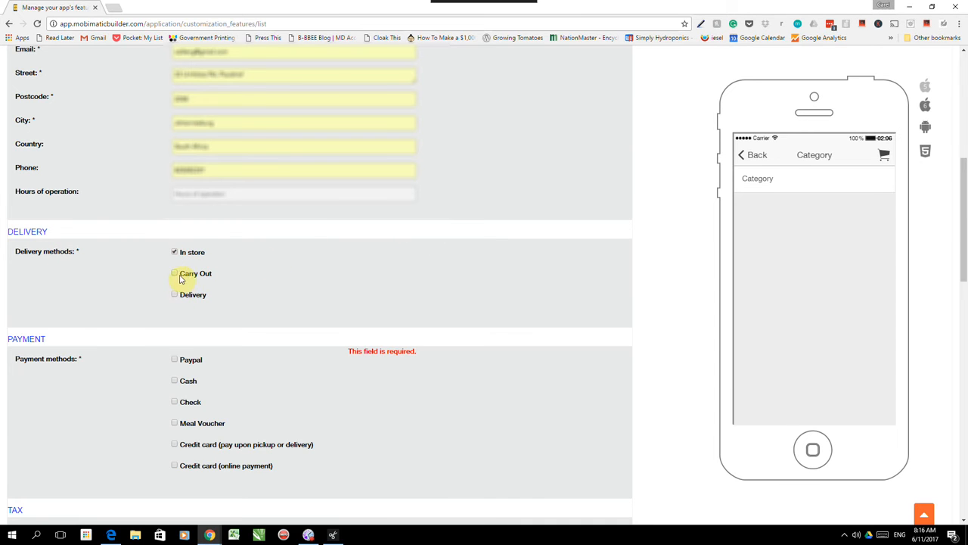
click(174, 274)
click(175, 295)
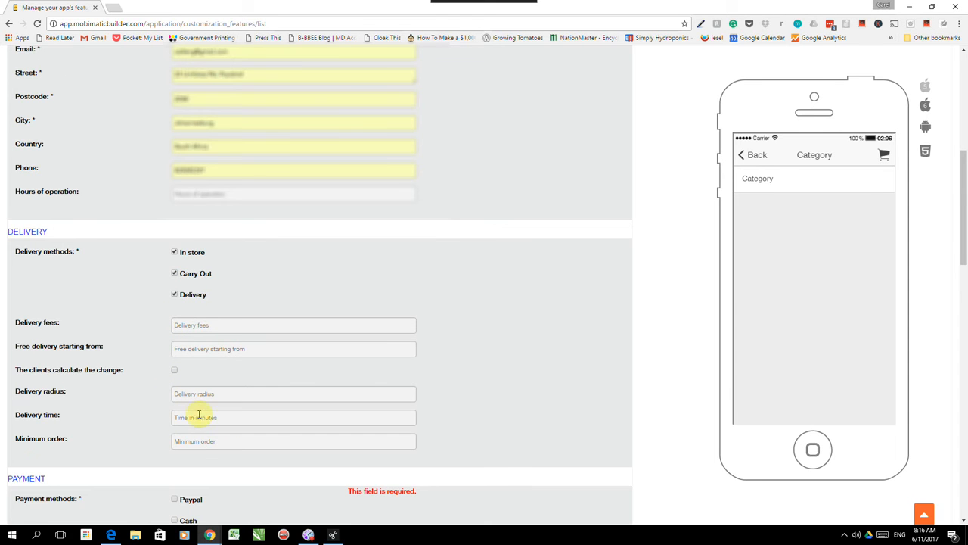
click(175, 294)
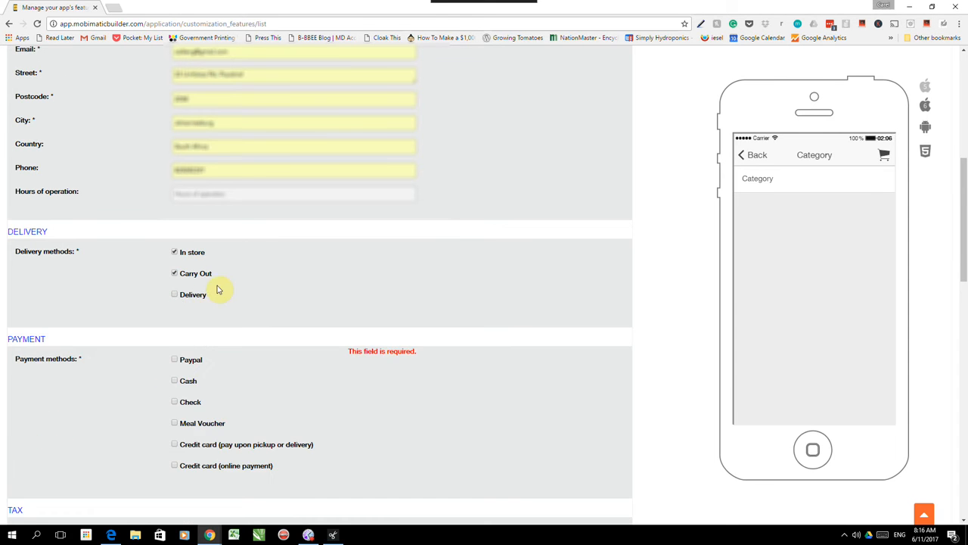
Enable Cash, Check, Meal Voucher and Credit card (pay upon pickup or delivery) as payment methods, leaving Paypal and online credit card payment off.
scroll(212, 272, down, 2)
scroll(192, 253, down, 1)
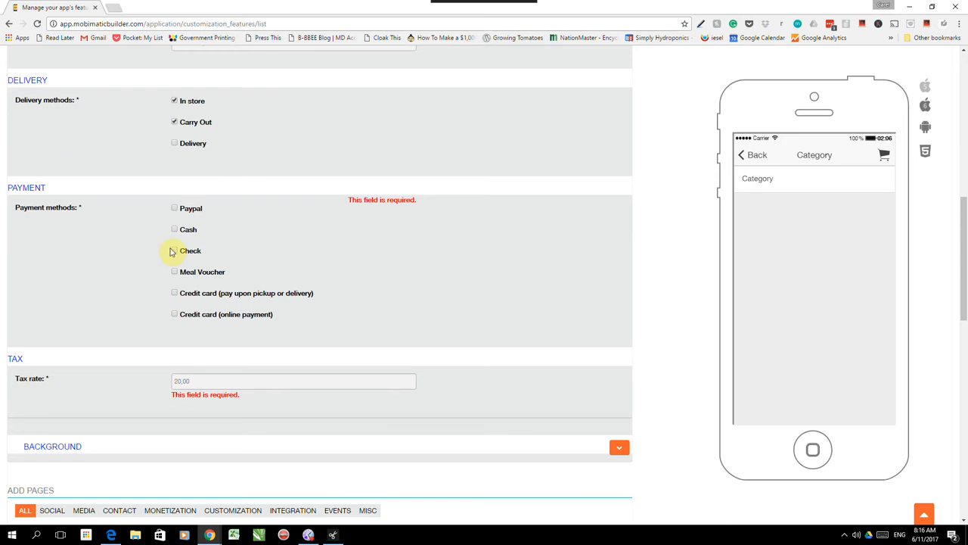
click(174, 209)
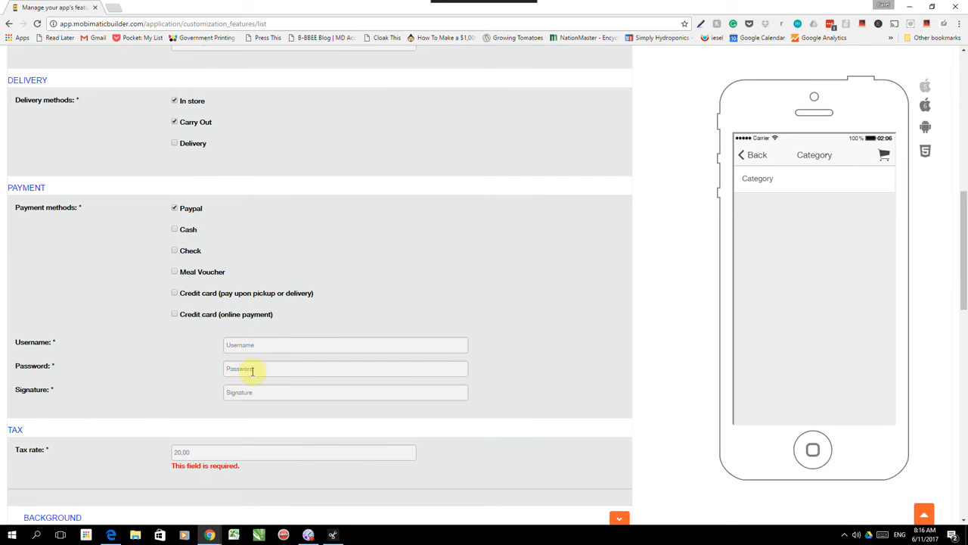
click(175, 209)
click(175, 230)
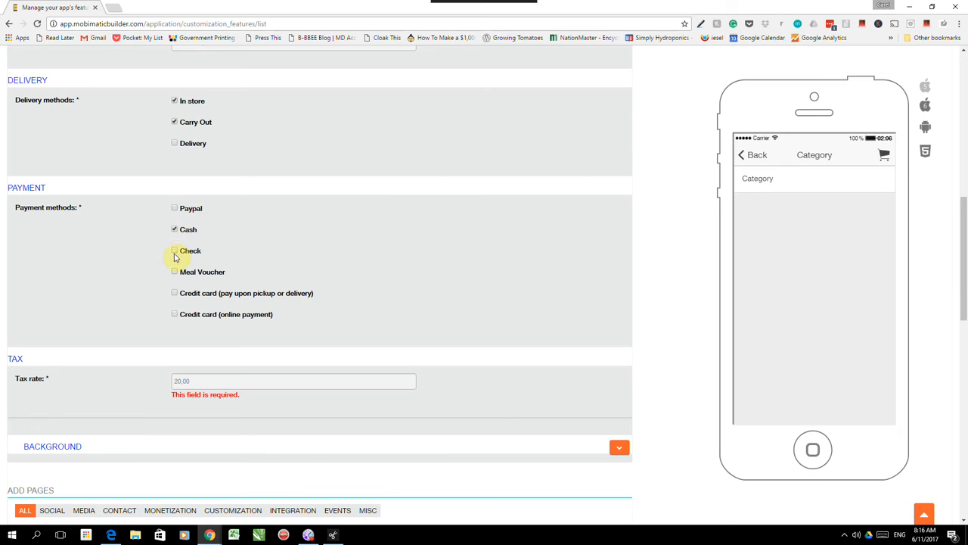
click(174, 252)
click(175, 293)
click(175, 315)
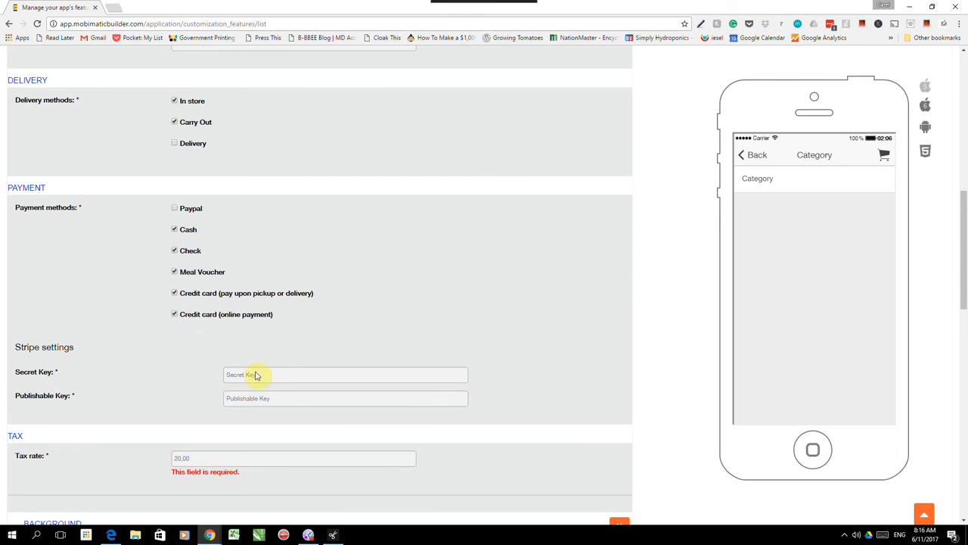
click(175, 314)
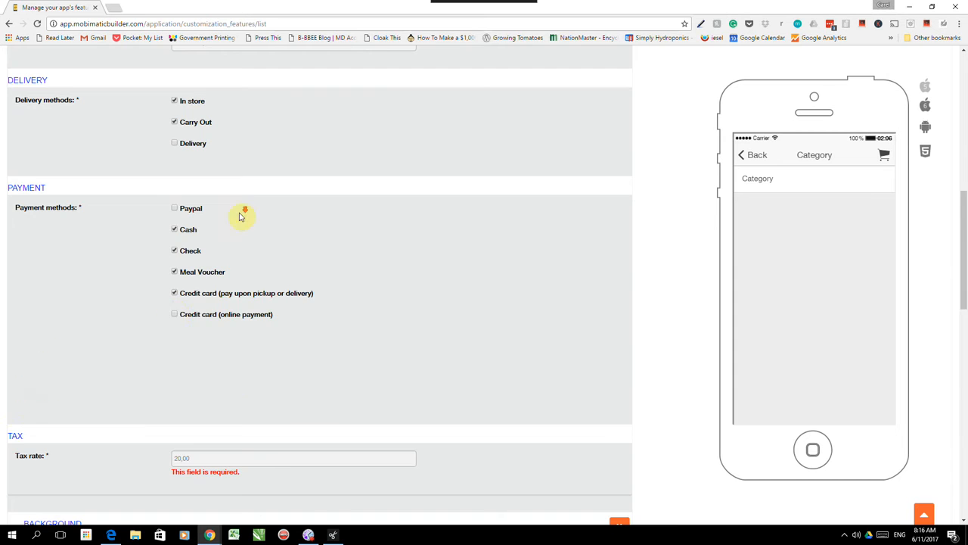
Set the store's tax rate to 14.
scroll(242, 216, down, 2)
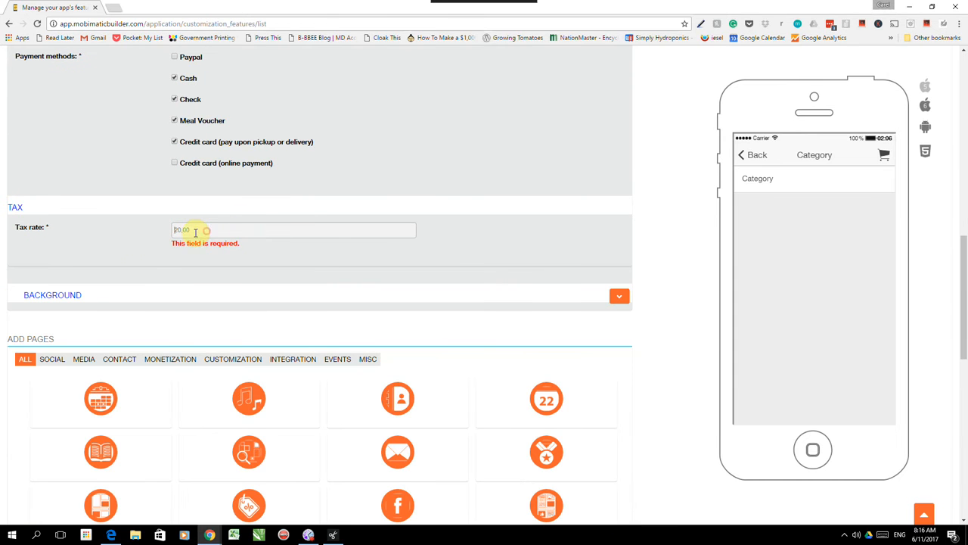
click(179, 233)
text(14)
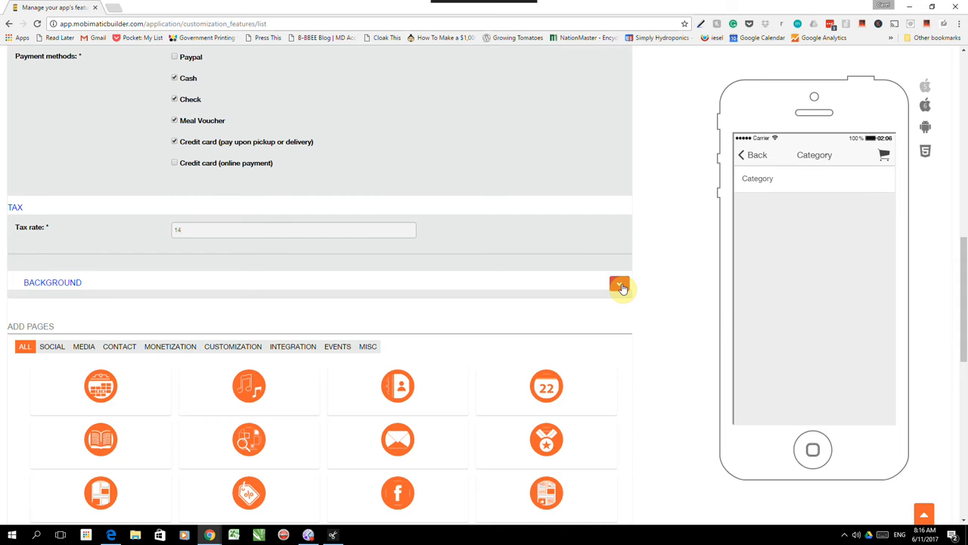
Save the store and expand the list of stores to manage.
scroll(550, 245, up, 6)
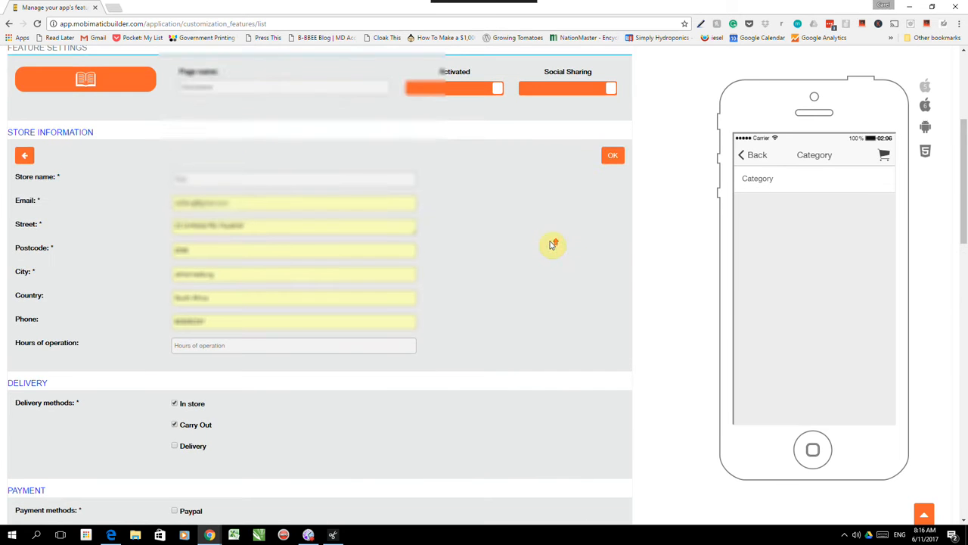
click(612, 156)
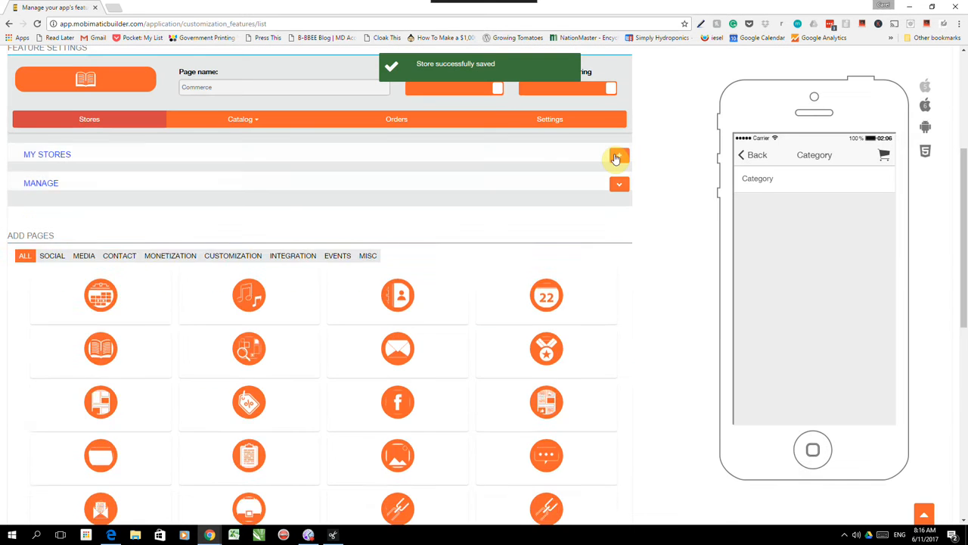
click(619, 184)
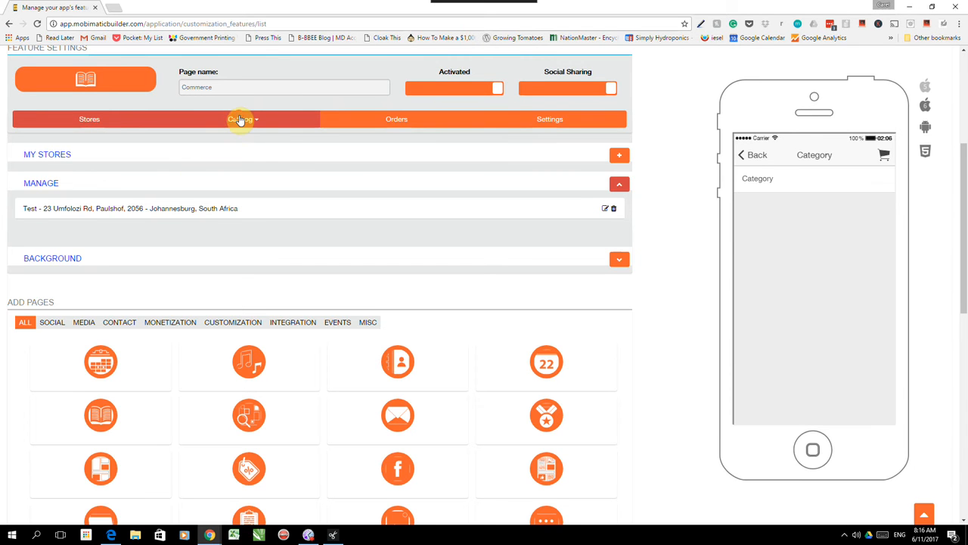
Create a catalog category titled Big Stuff with the subtitle "for Little People".
click(239, 119)
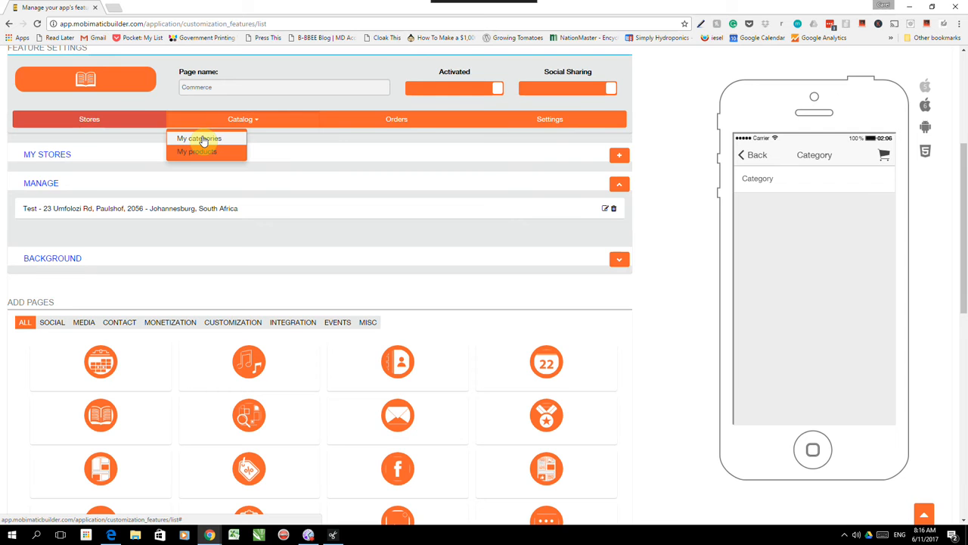
click(202, 139)
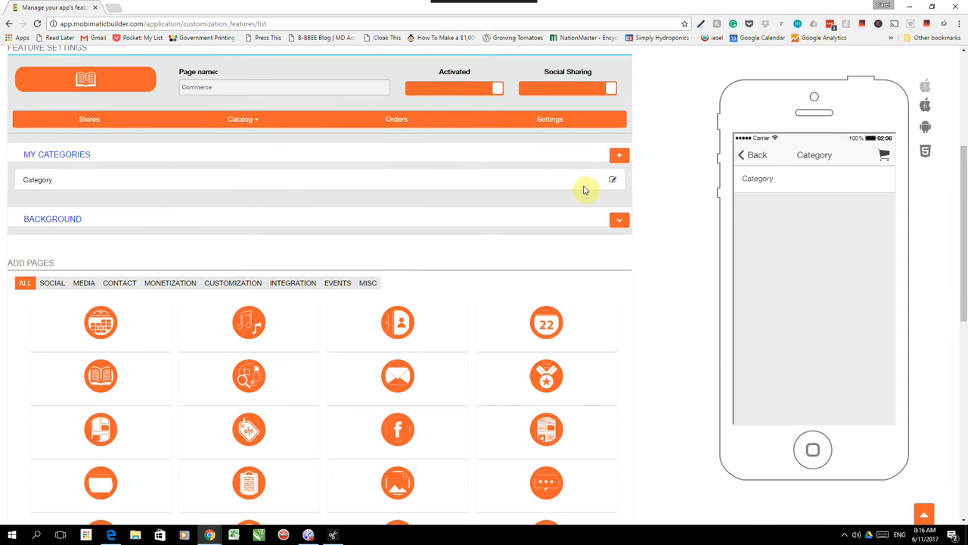
click(618, 154)
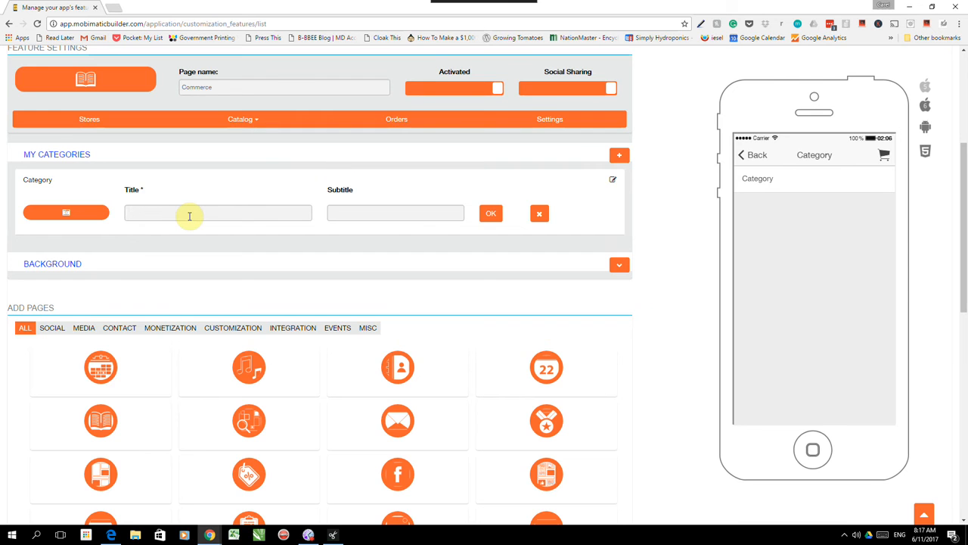
text(Big Stu)
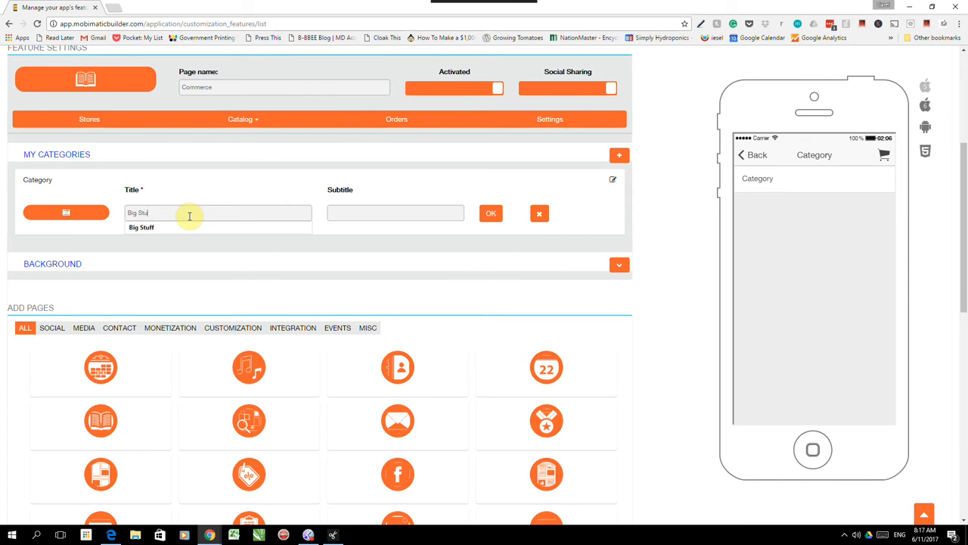
text(ff)
click(141, 227)
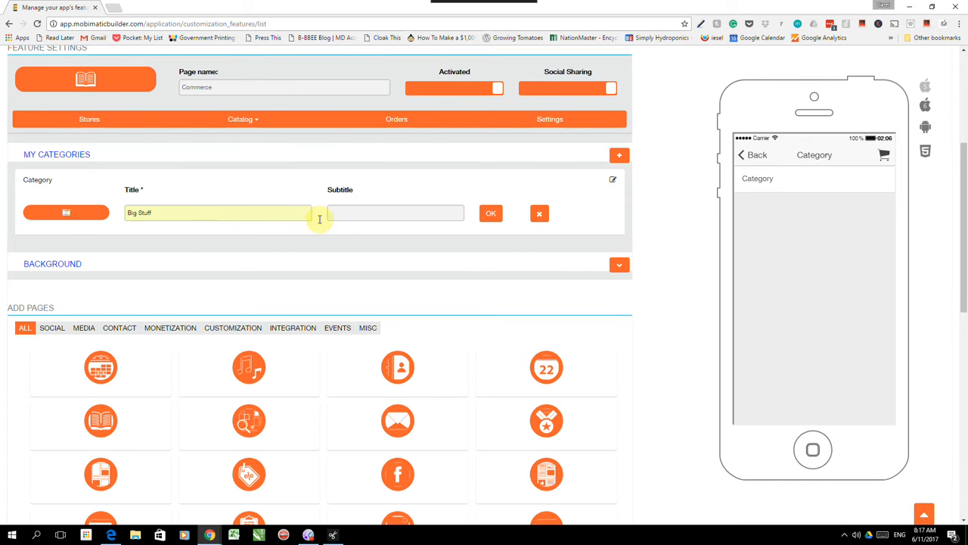
click(341, 215)
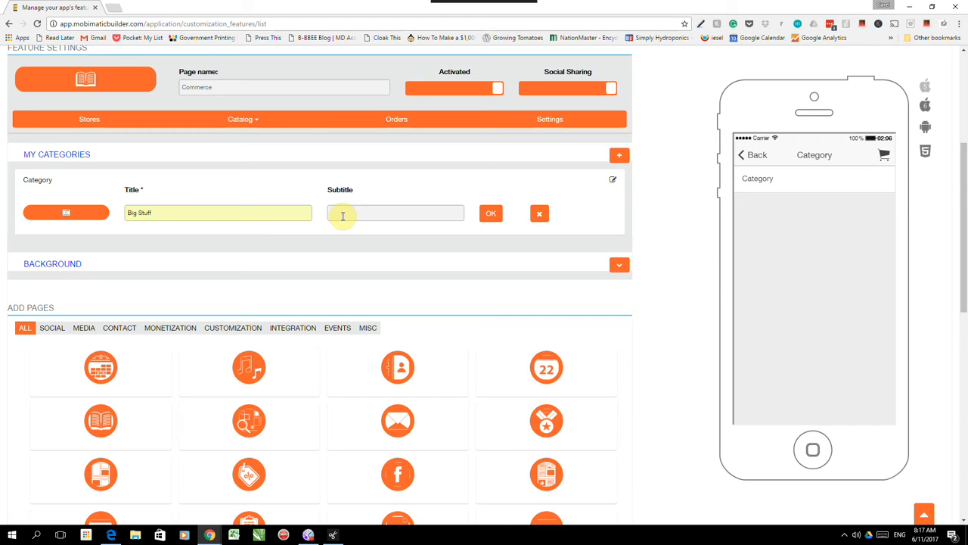
text(for Little People)
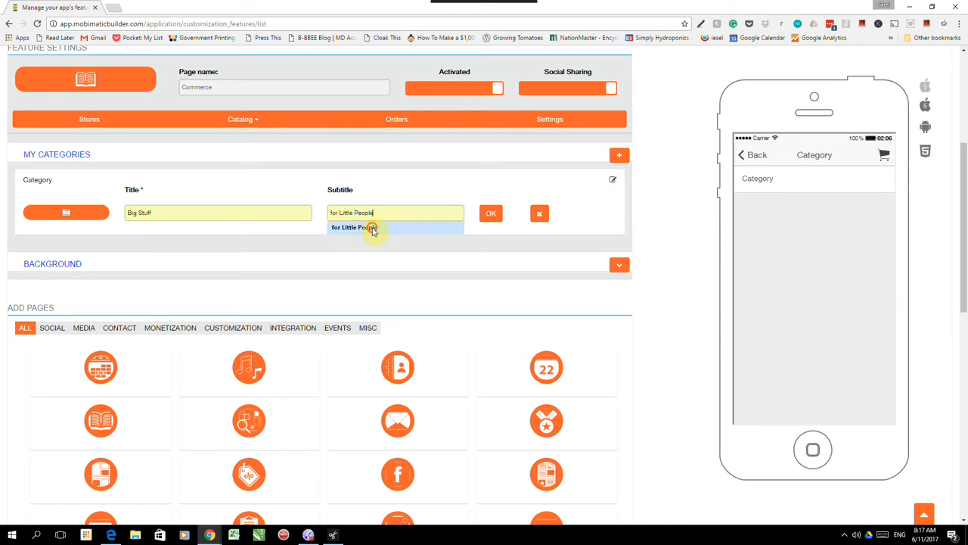
click(370, 227)
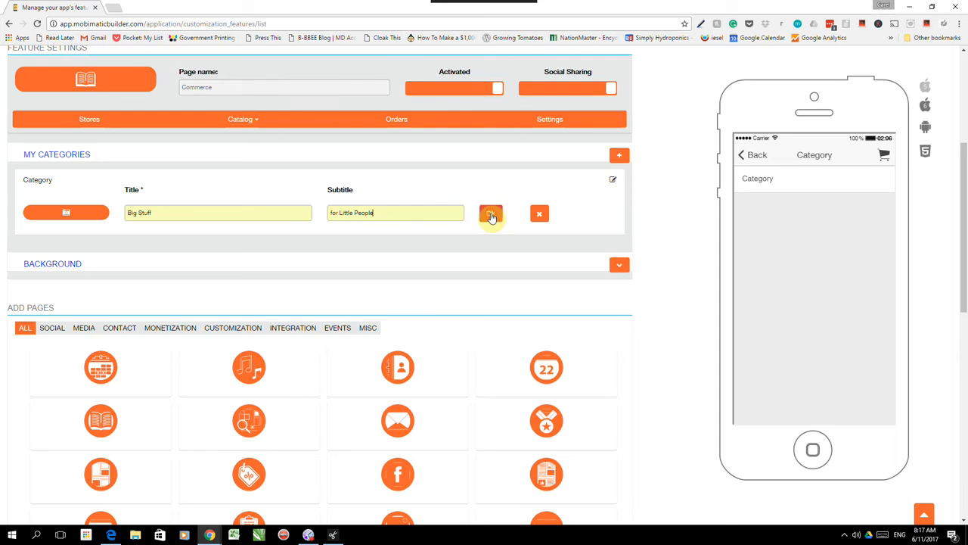
click(492, 215)
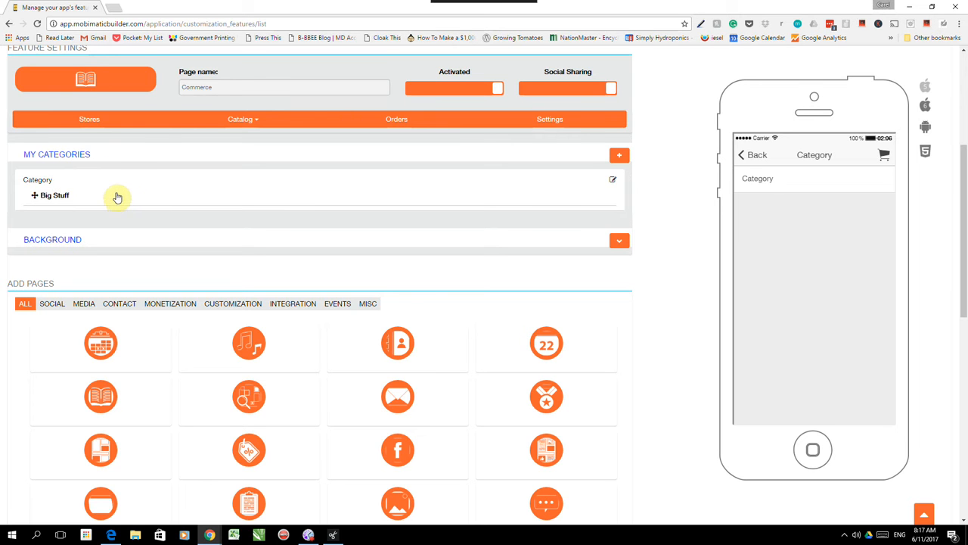
Start a new catalog product named Shirt with the description "Amazing shirt" and a price of 99.
click(240, 120)
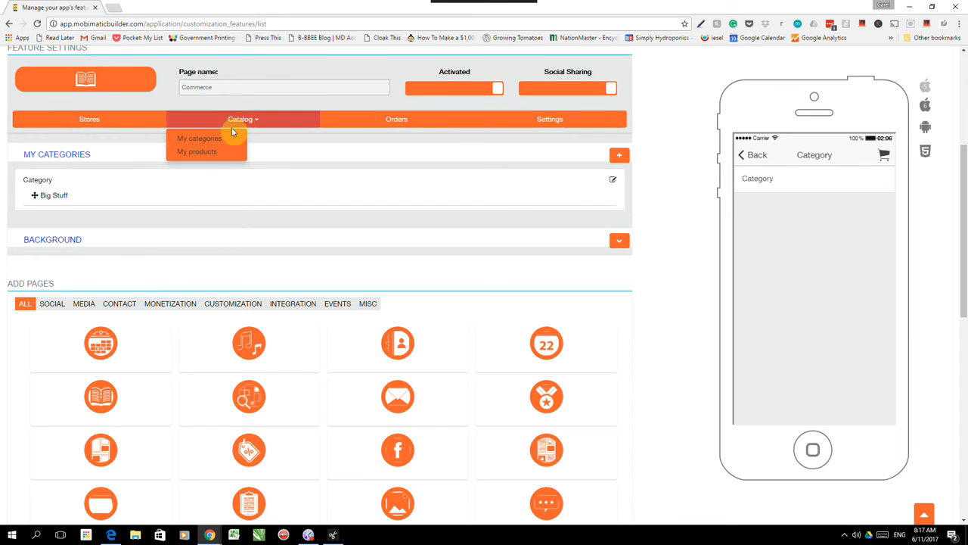
click(201, 151)
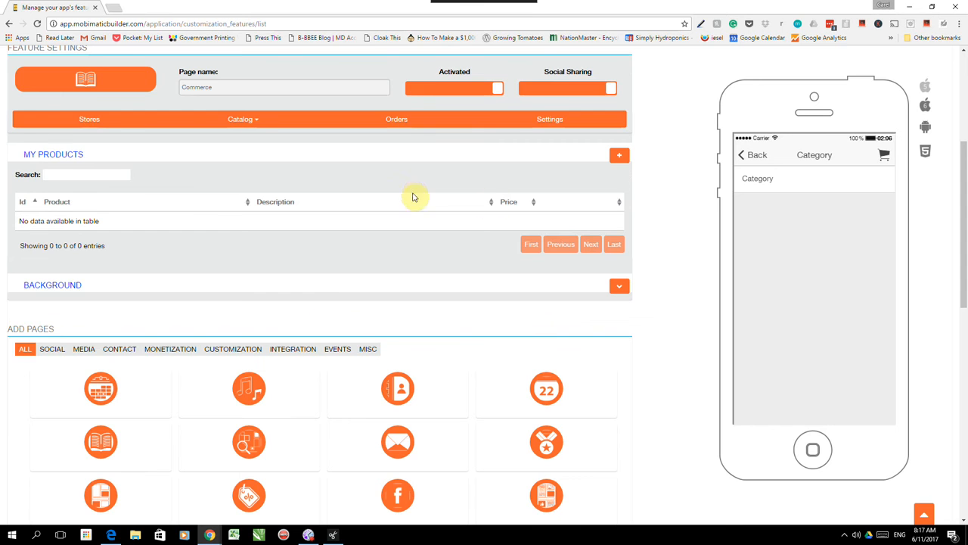
click(620, 155)
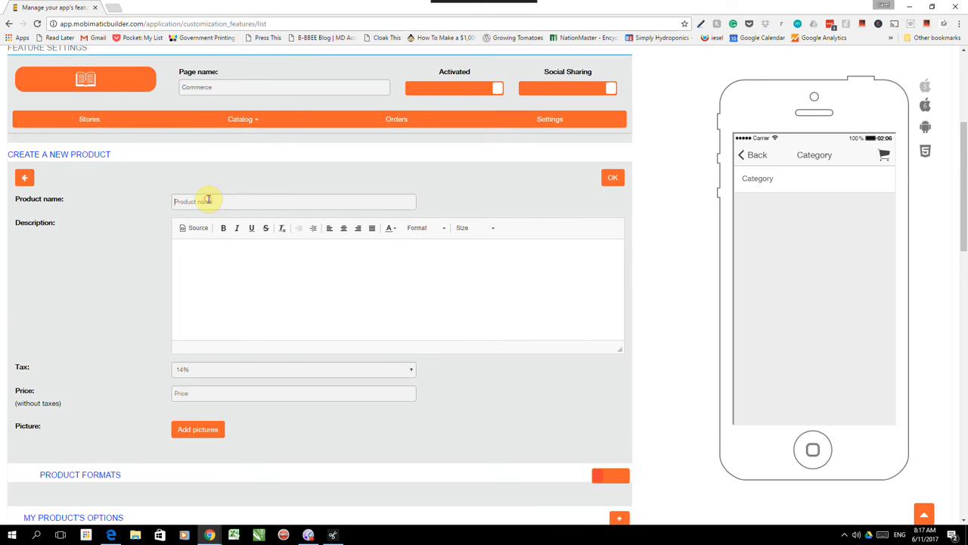
text(Shirt)
click(210, 247)
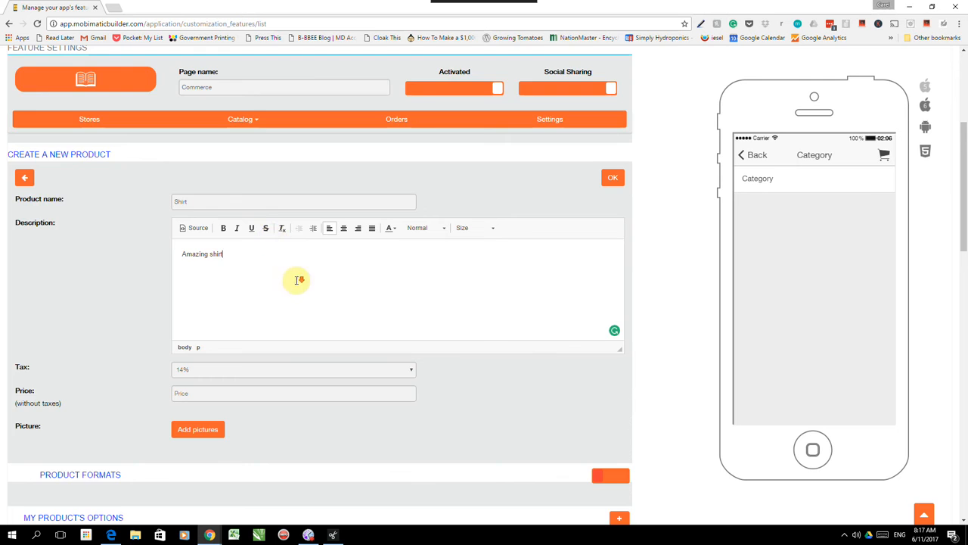
scroll(298, 277, down, 1)
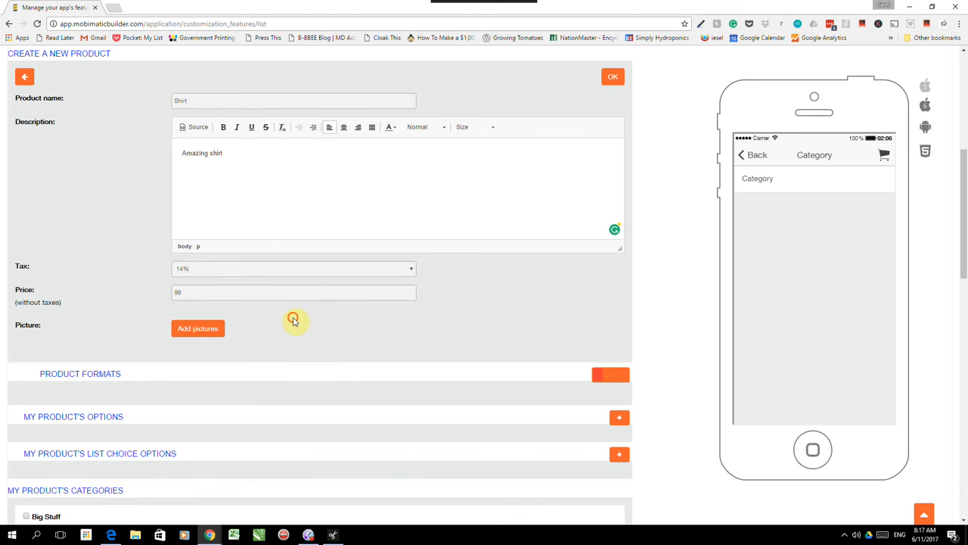
Add the Capetown Youtube image as the product's picture, keeping the full crop area.
click(204, 328)
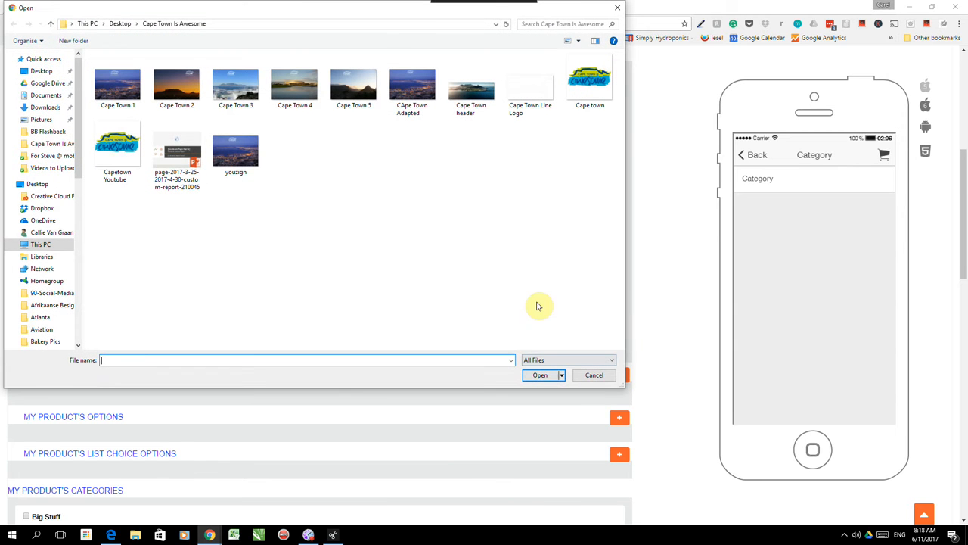
click(117, 143)
click(539, 375)
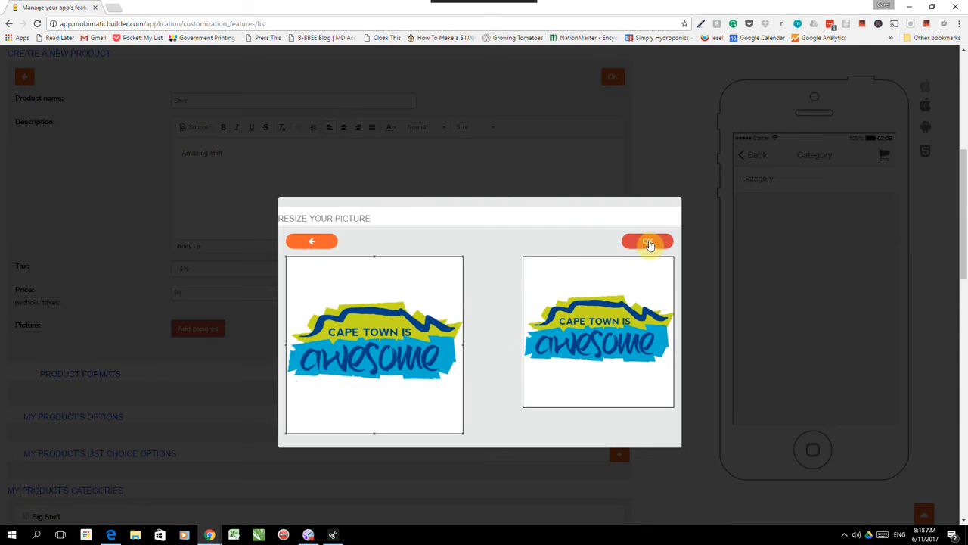
click(646, 240)
Look at the product format fields and the new options group form, leaving formats off and creating no options group.
scroll(391, 201, down, 2)
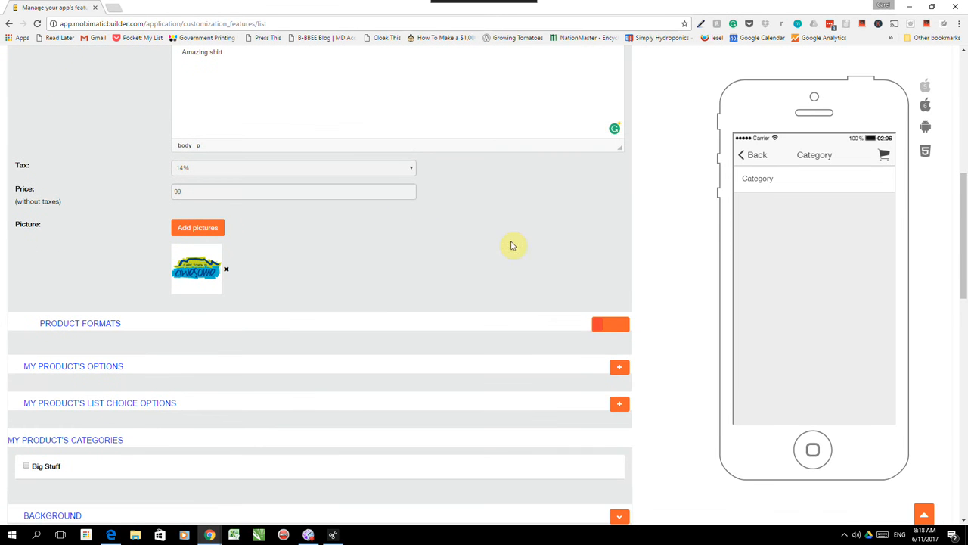
scroll(466, 264, down, 2)
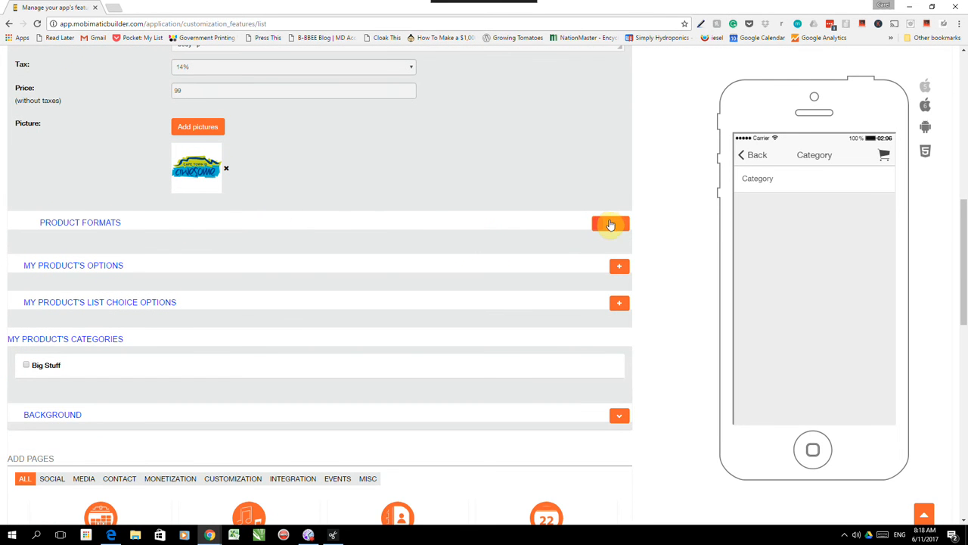
click(610, 225)
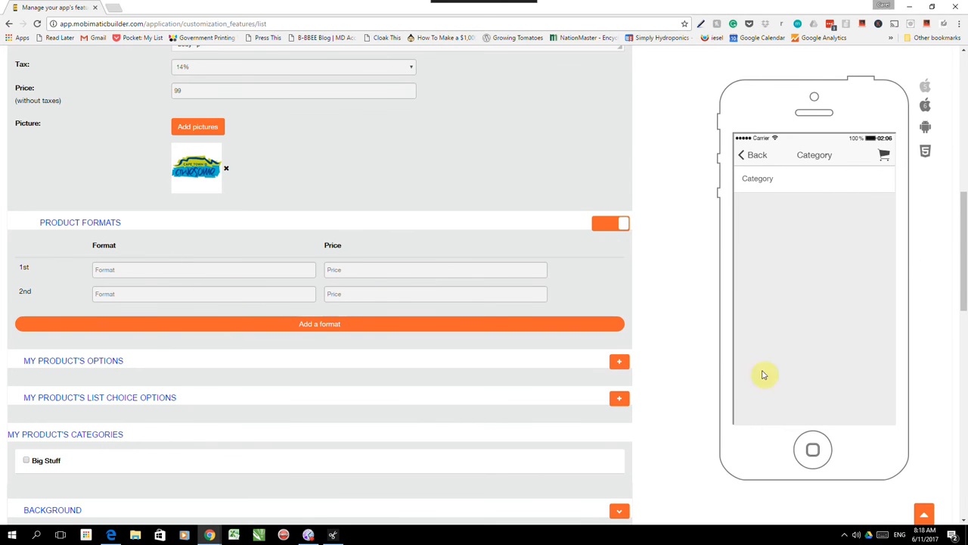
scroll(326, 169, down, 1)
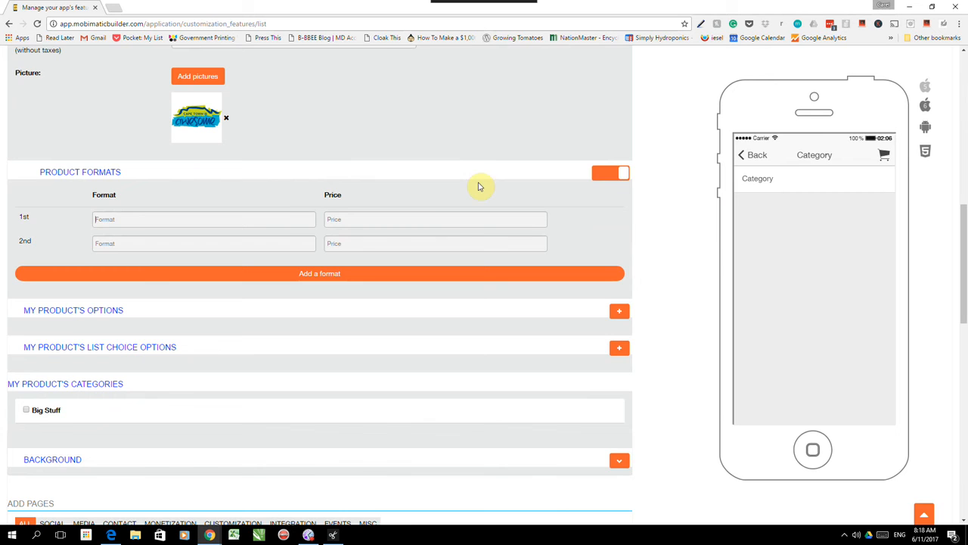
click(598, 175)
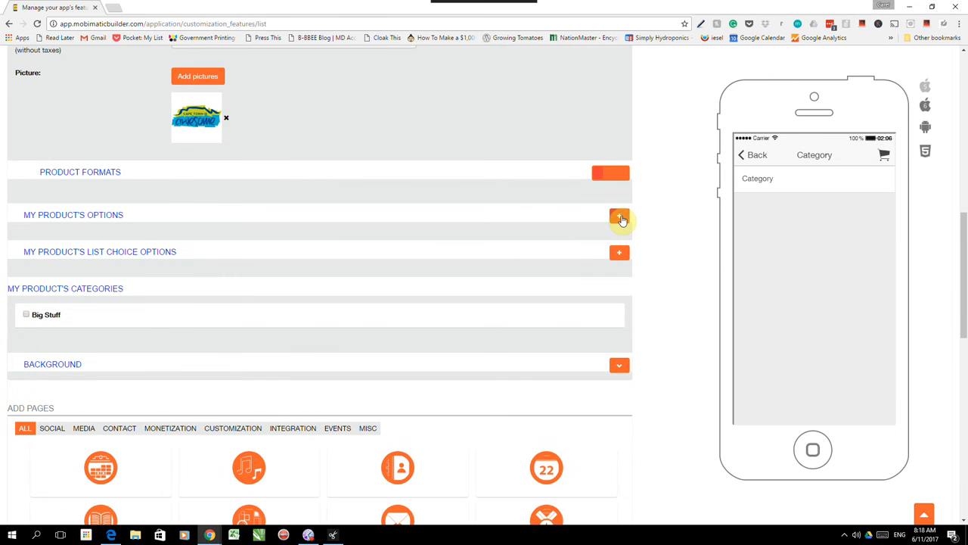
click(620, 219)
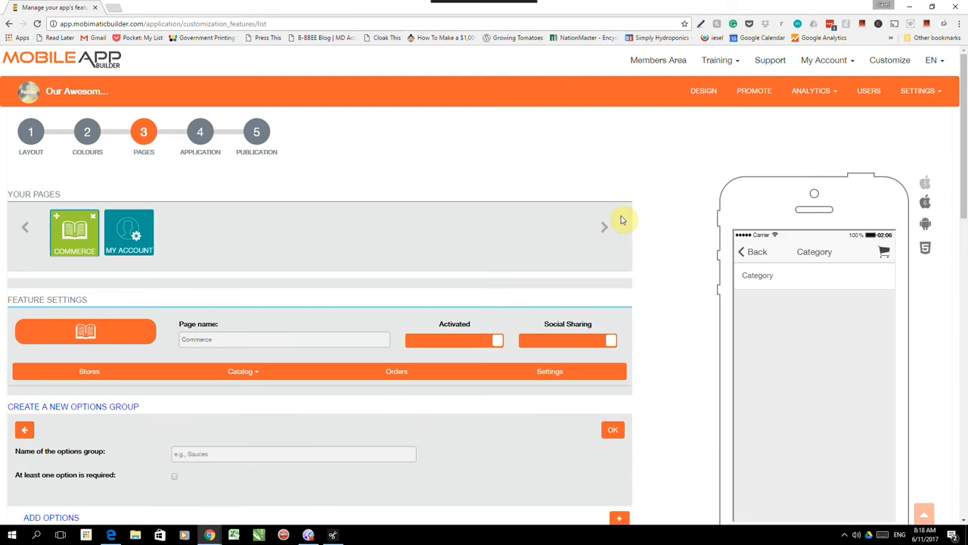
scroll(255, 306, down, 1)
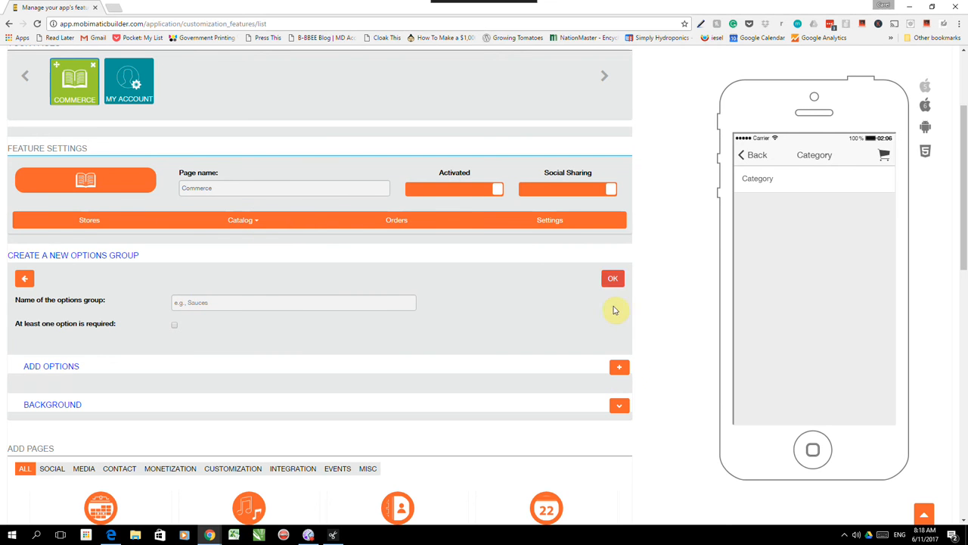
click(25, 277)
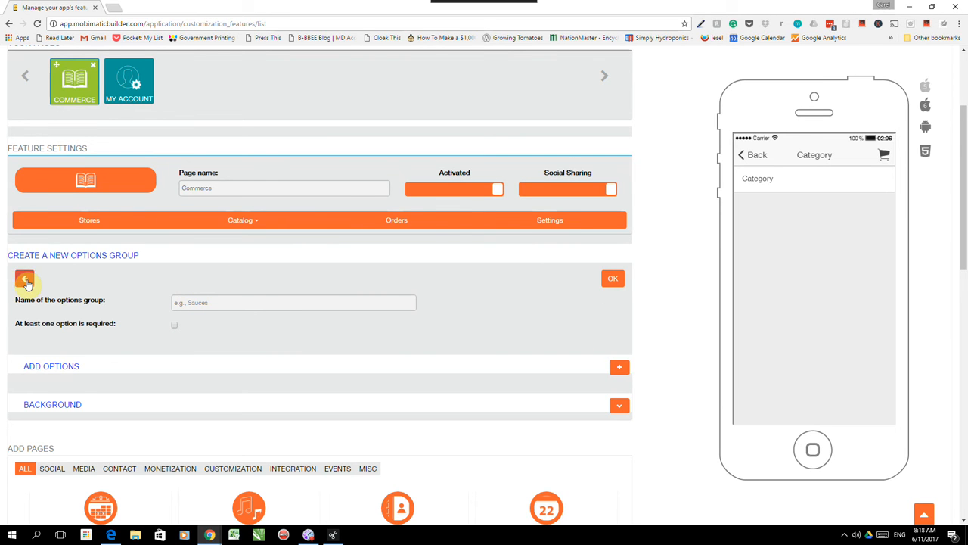
Assign the Shirt product to the Big Stuff category and save it.
scroll(512, 277, down, 5)
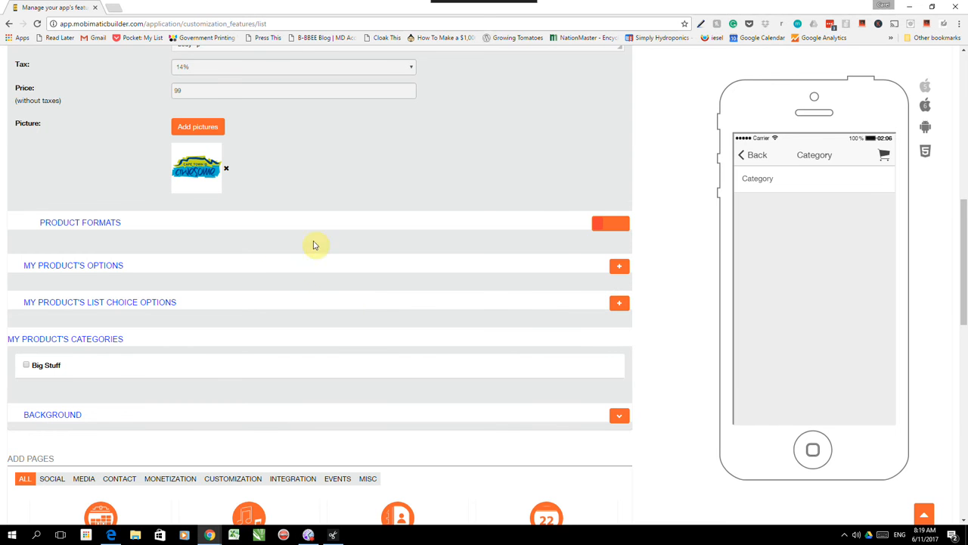
scroll(317, 242, down, 1)
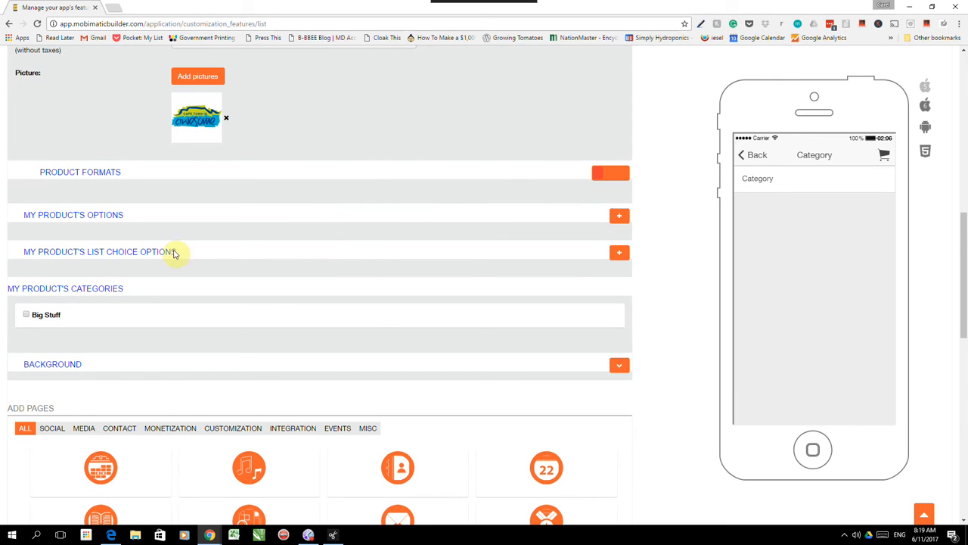
click(26, 314)
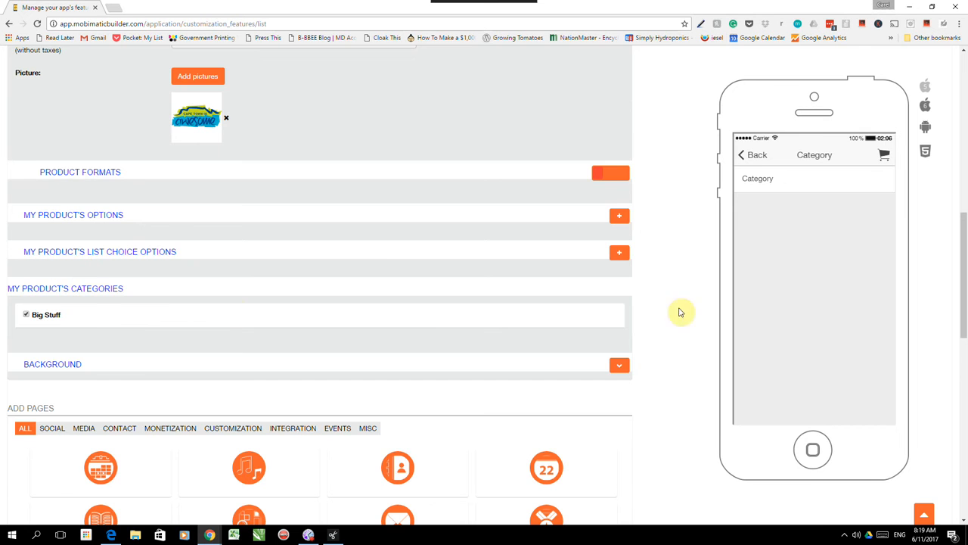
scroll(430, 340, up, 3)
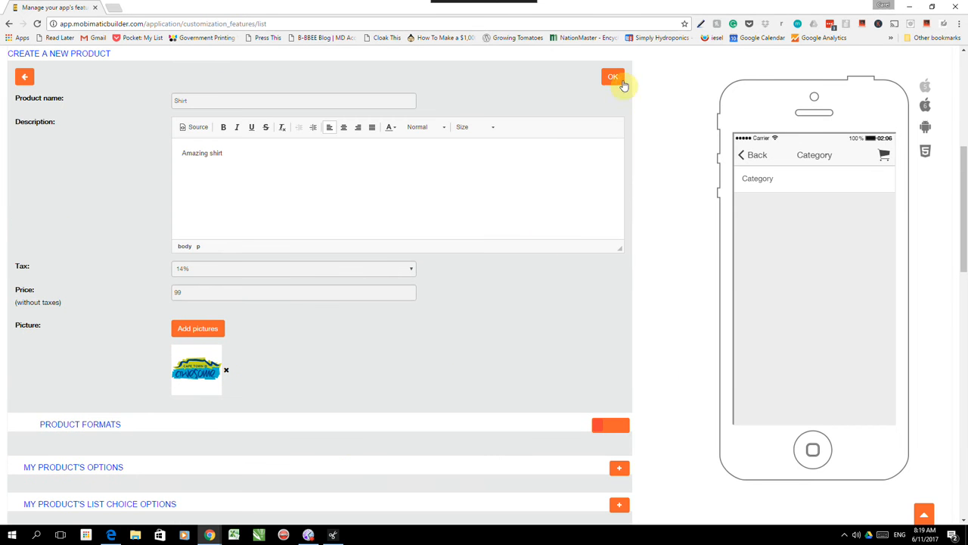
click(613, 77)
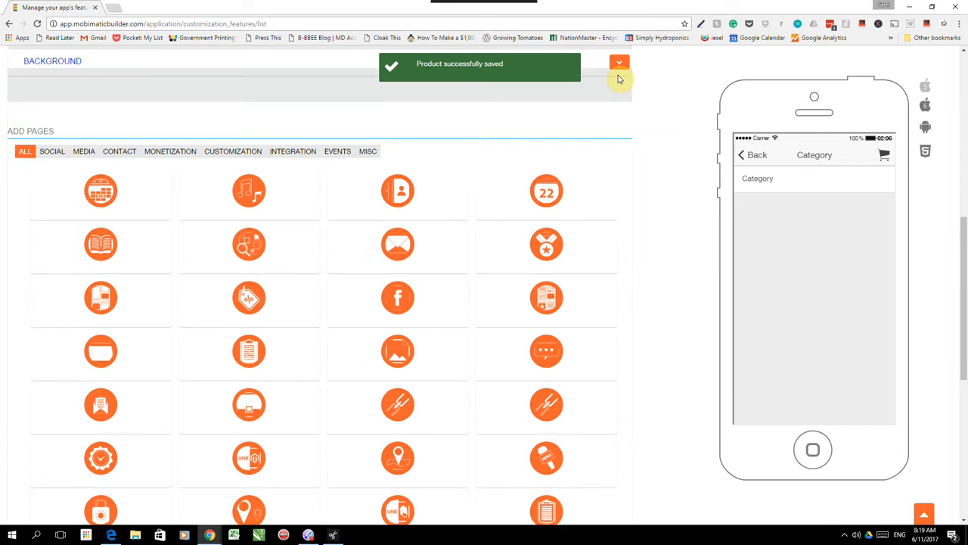
In the phone preview, reopen the Commerce page, view the Shirt product under Big Stuff and raise its quantity to 2.
scroll(613, 213, up, 3)
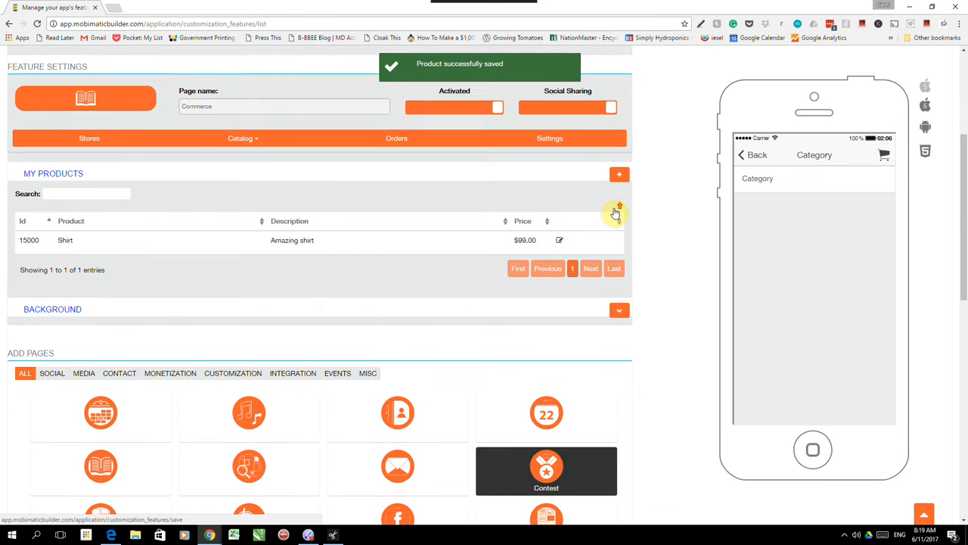
click(746, 155)
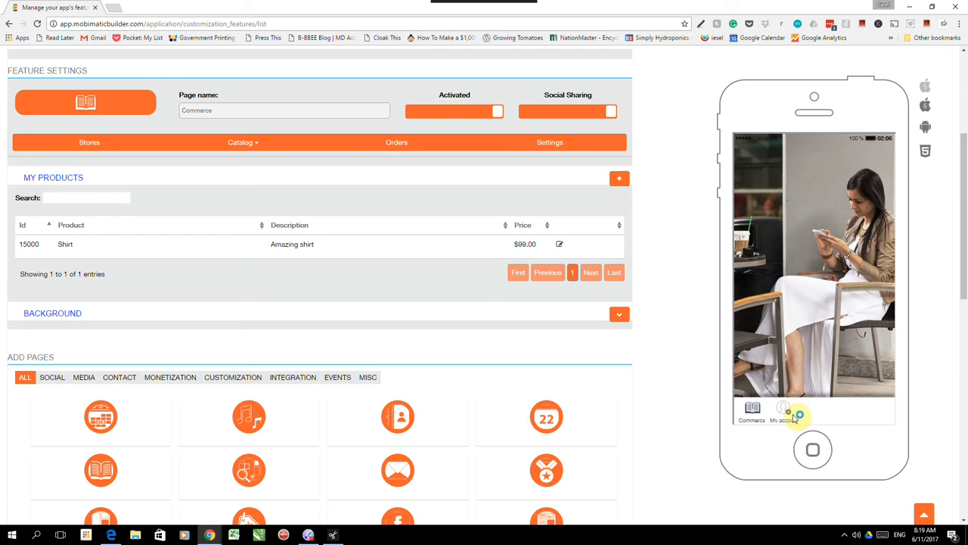
click(751, 410)
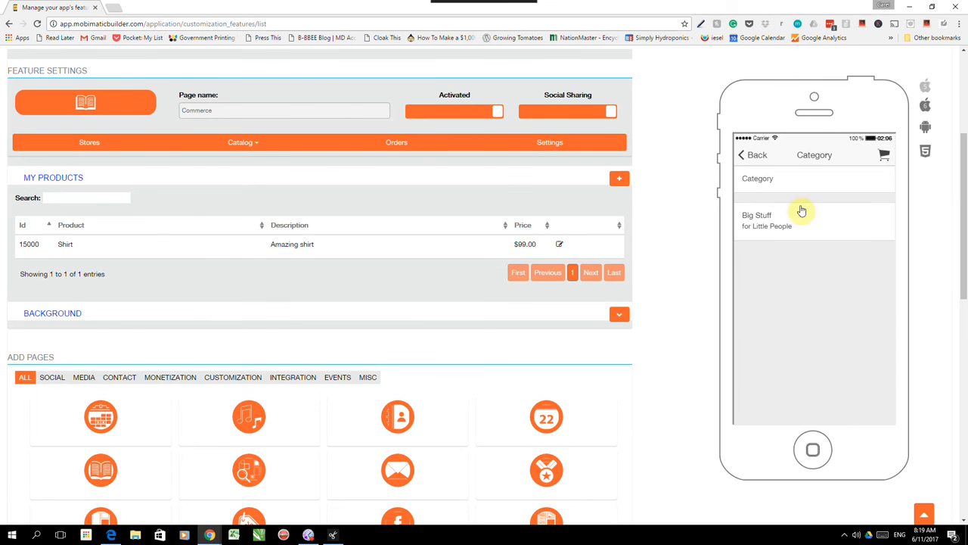
click(761, 220)
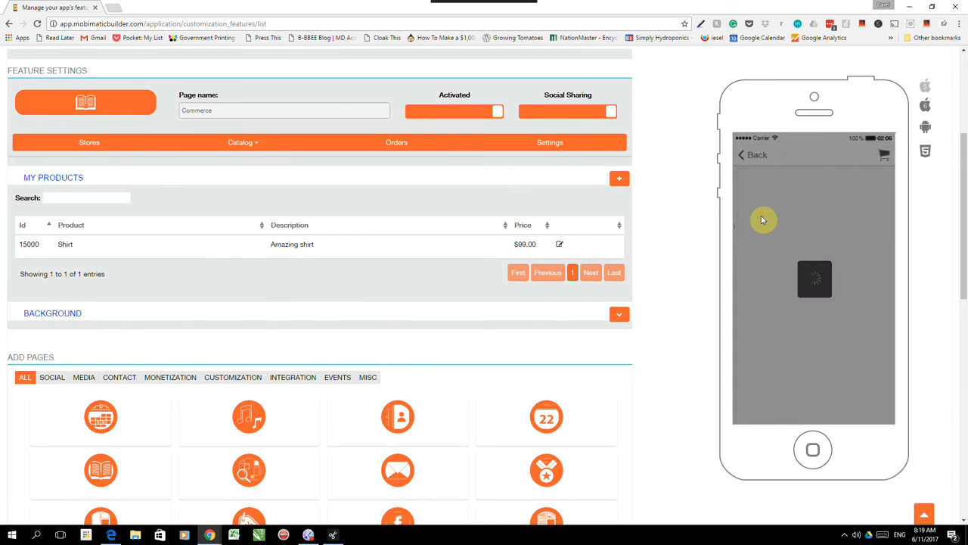
click(777, 233)
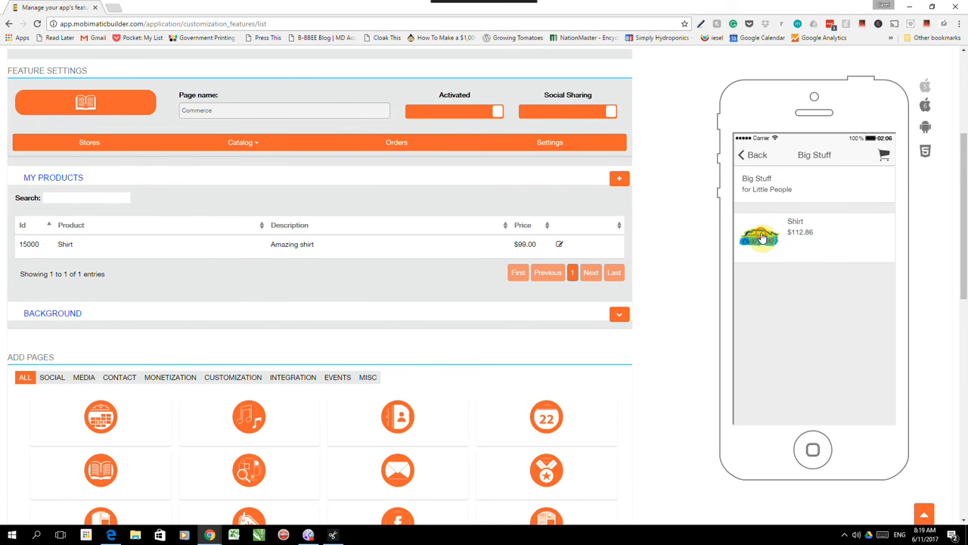
scroll(817, 262, down, 2)
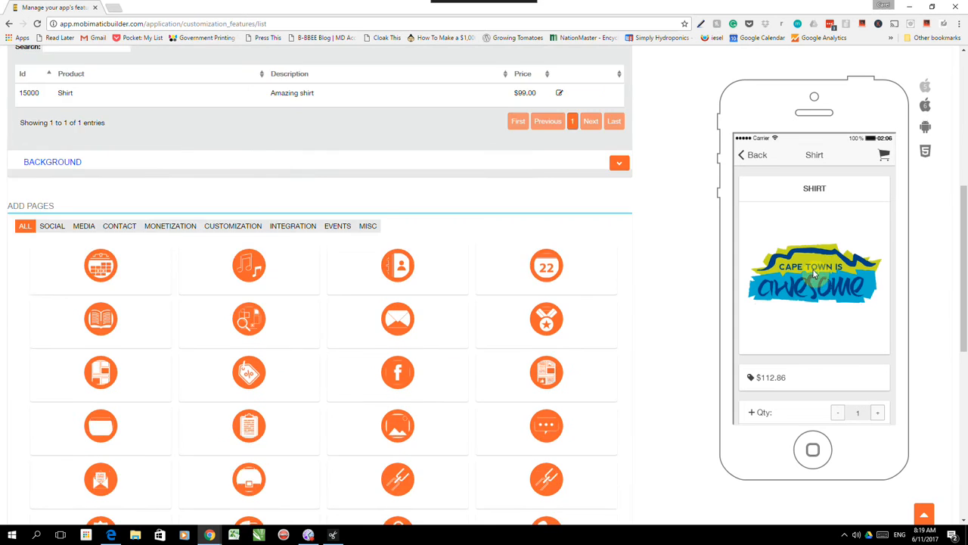
scroll(817, 262, up, 1)
click(877, 413)
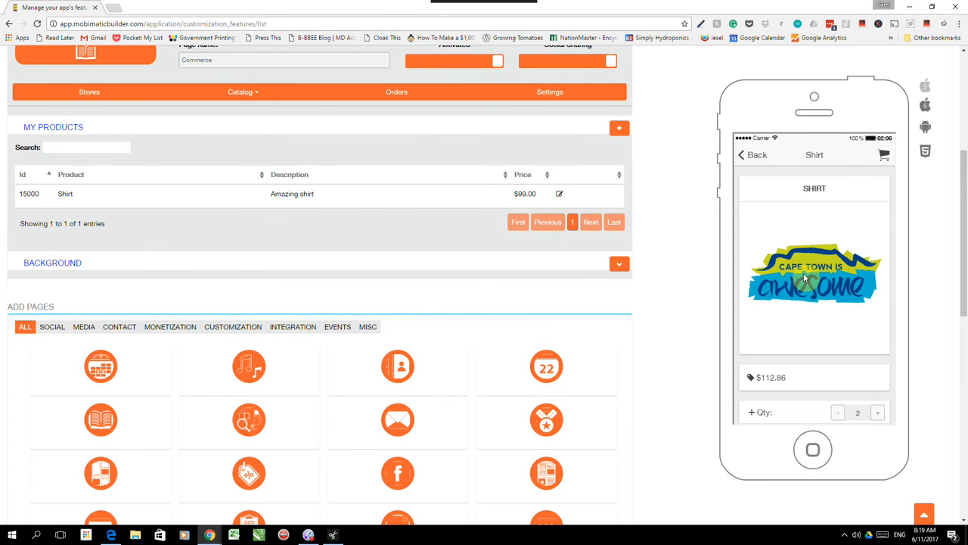
View the Commerce page's list of orders.
scroll(803, 235, up, 2)
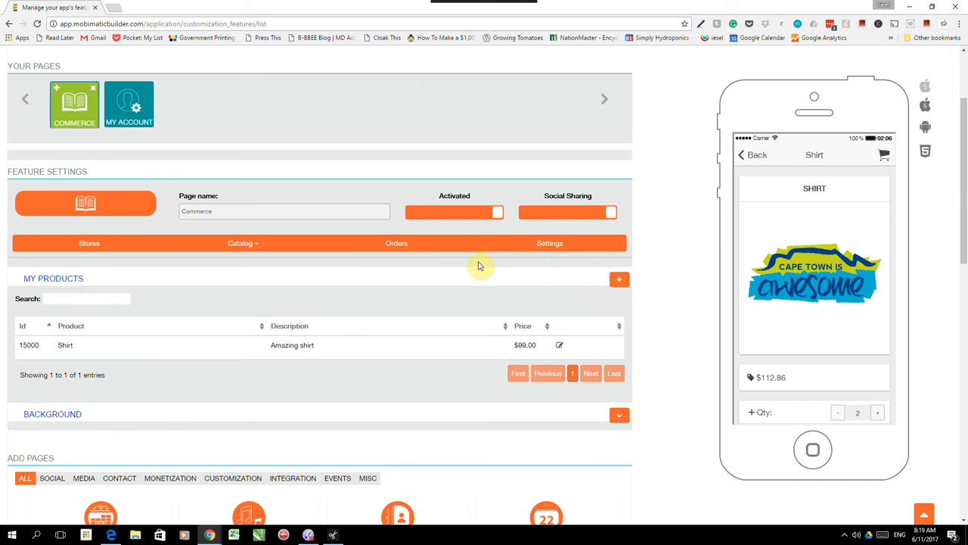
click(406, 244)
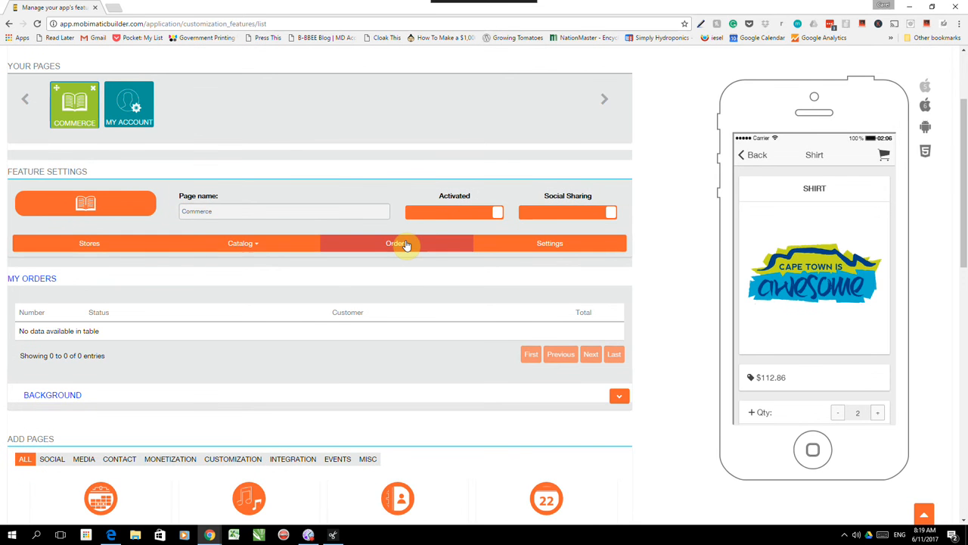
scroll(283, 270, down, 1)
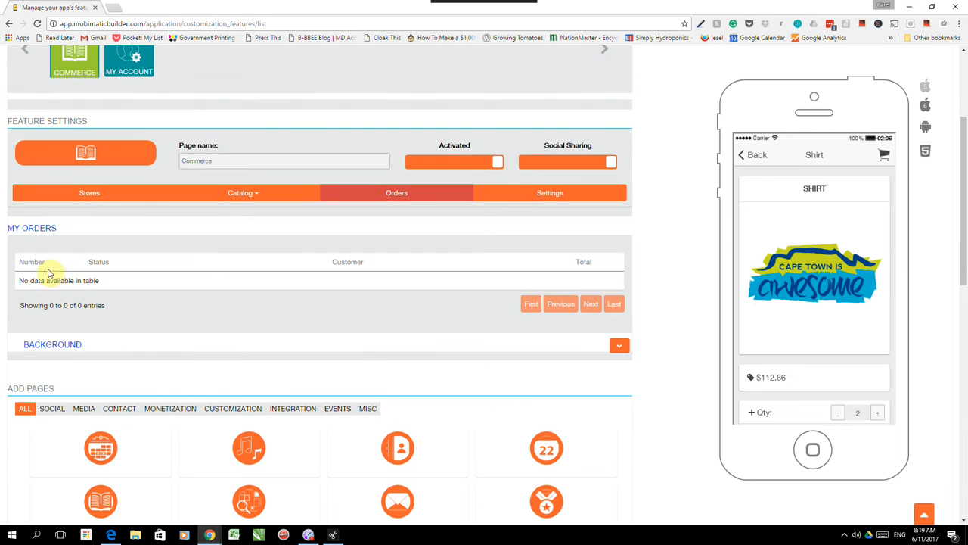
Review the Commerce settings for user fields, discounts, connected printers, product search, tips and guest orders.
click(546, 198)
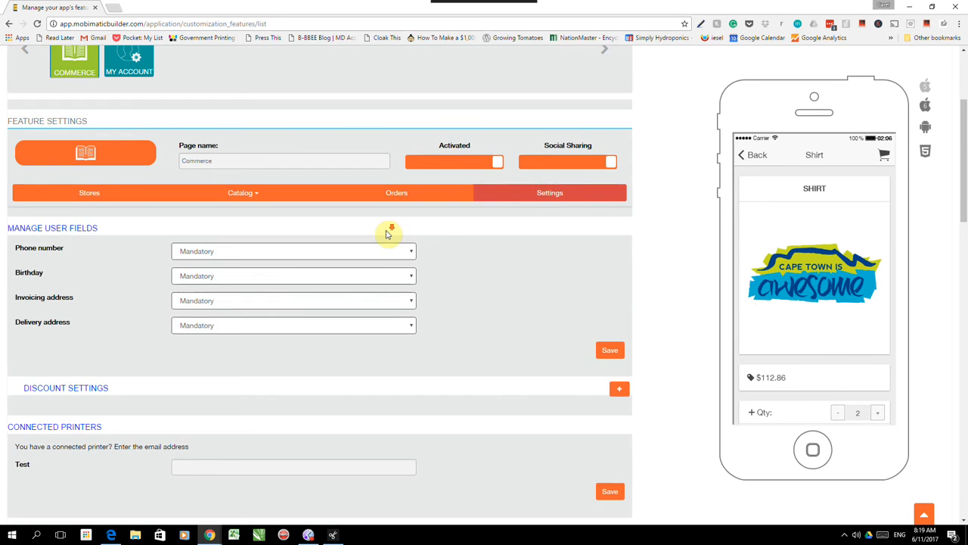
scroll(387, 233, down, 2)
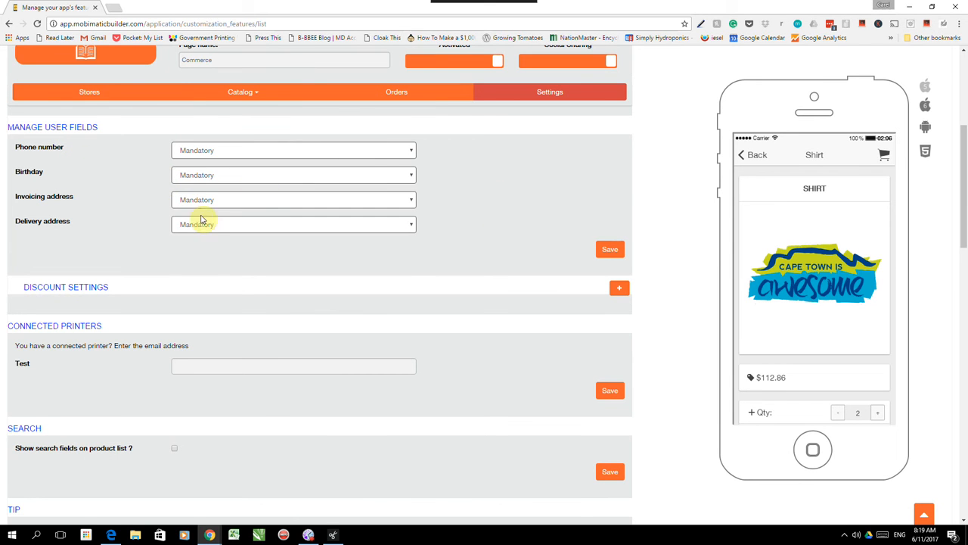
click(406, 202)
click(404, 201)
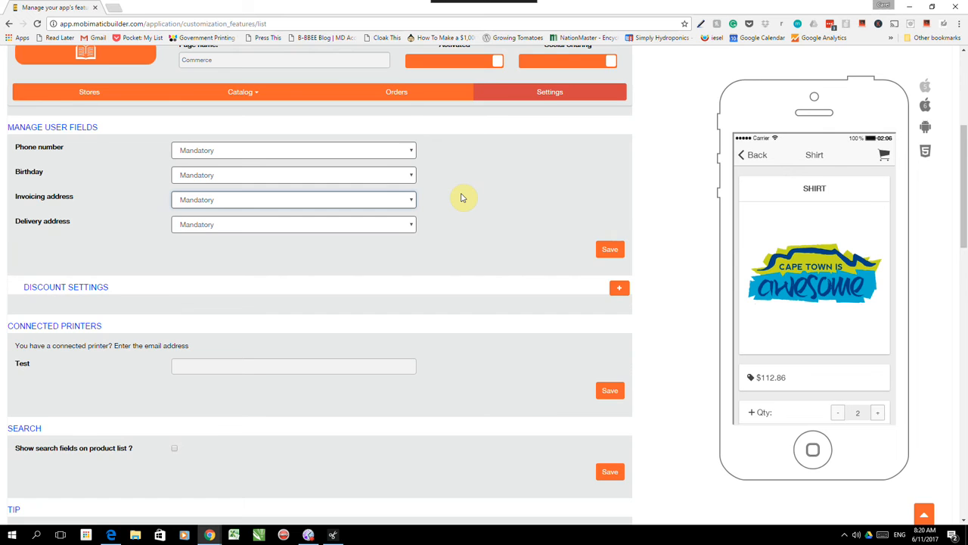
scroll(462, 198, down, 2)
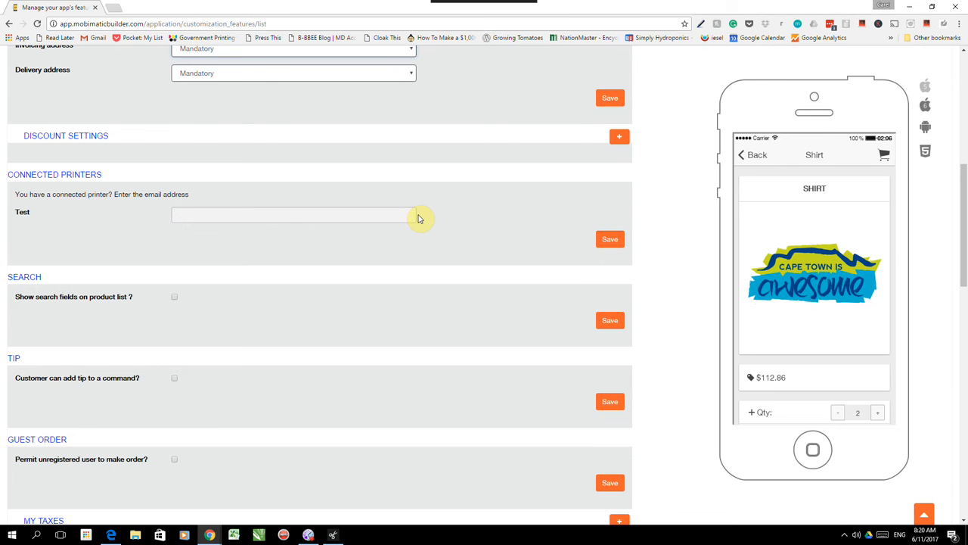
scroll(416, 218, down, 4)
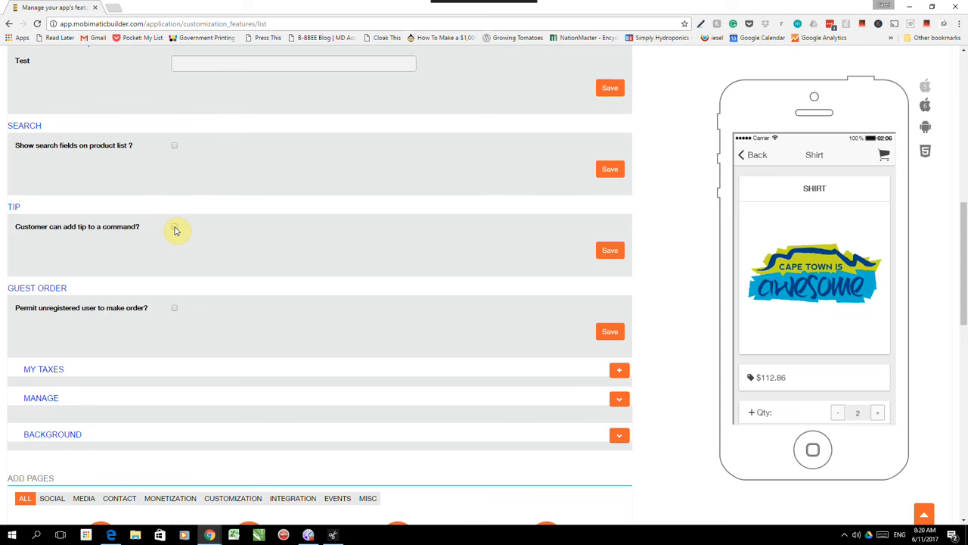
View the tax creation form with its name and rate fields, and return to the Commerce settings without creating a tax.
scroll(371, 254, down, 2)
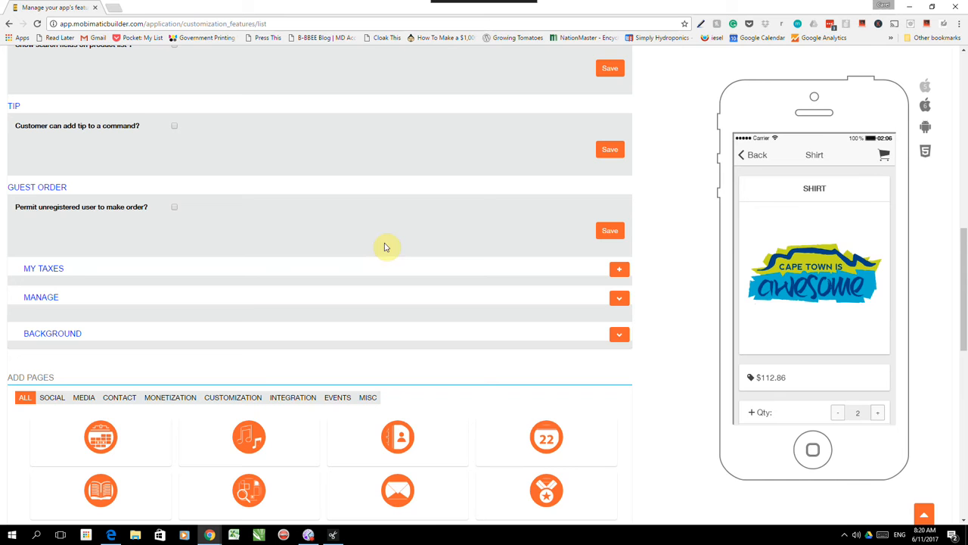
click(618, 268)
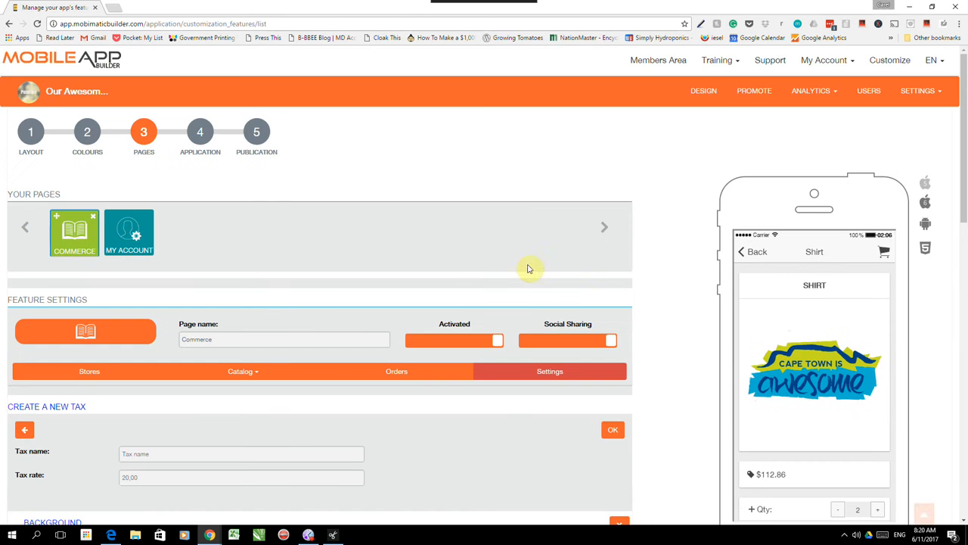
scroll(461, 279, down, 2)
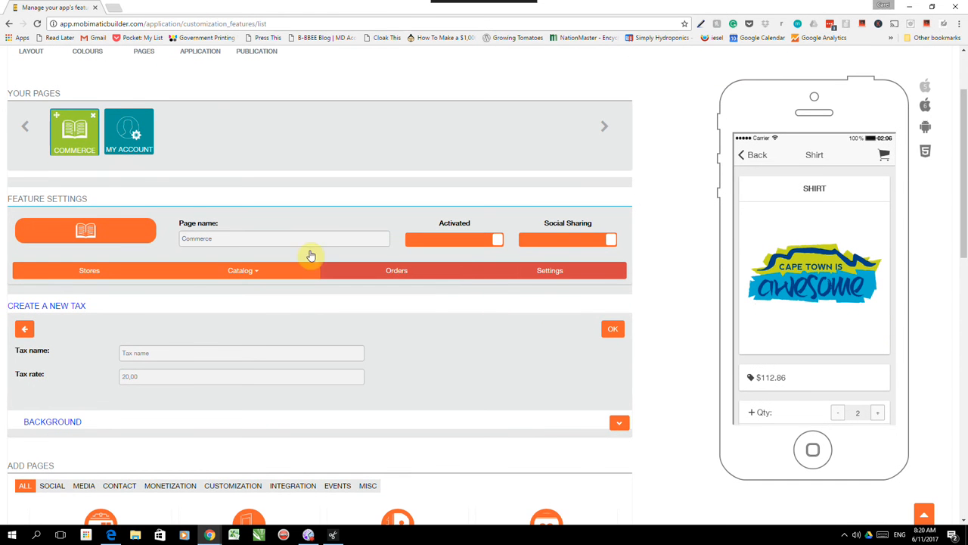
click(24, 328)
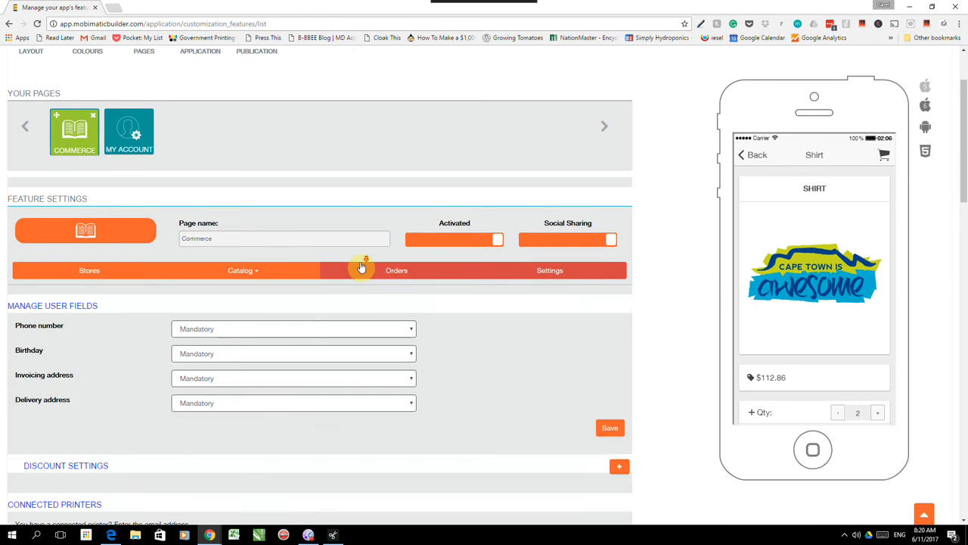
Review the list of existing taxes and the background image option in the Commerce settings.
scroll(367, 264, down, 9)
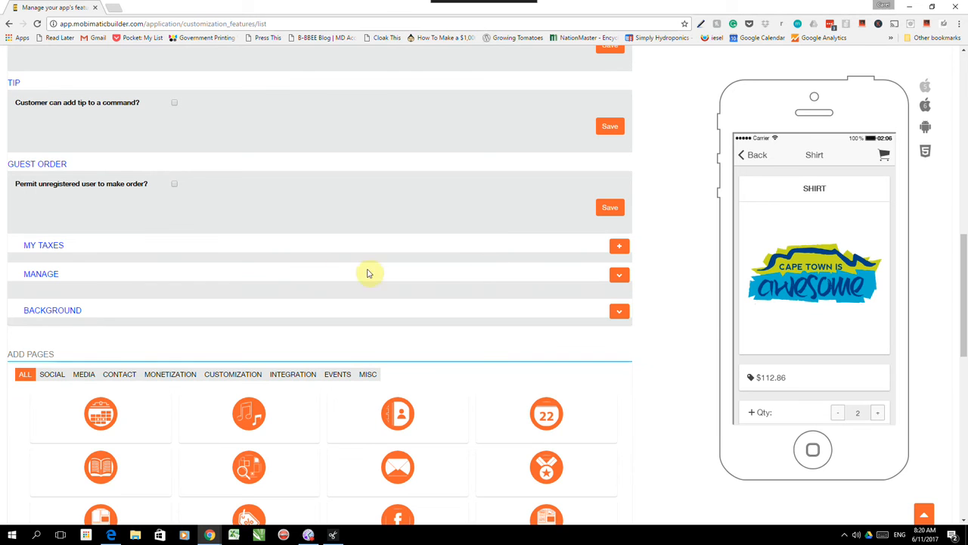
click(620, 276)
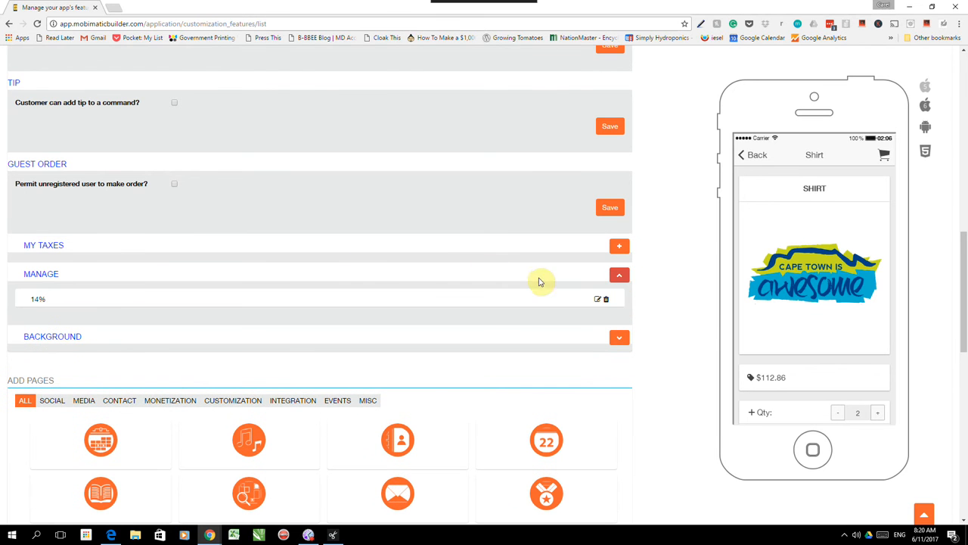
click(619, 337)
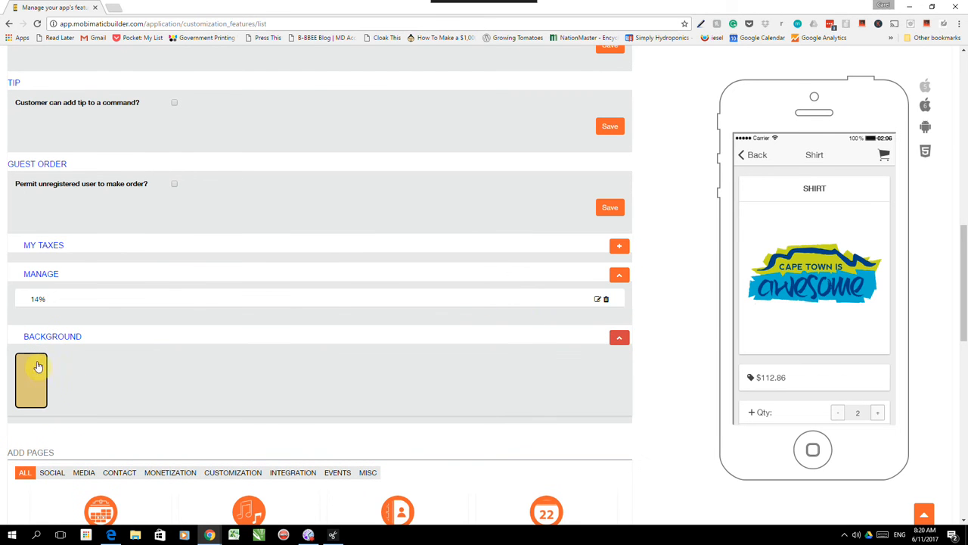
scroll(421, 377, up, 9)
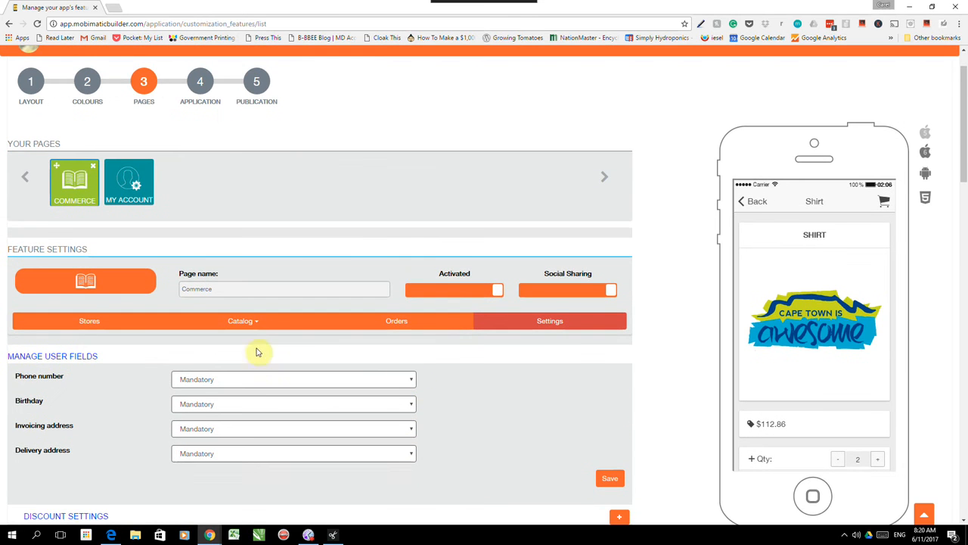
scroll(261, 361, up, 1)
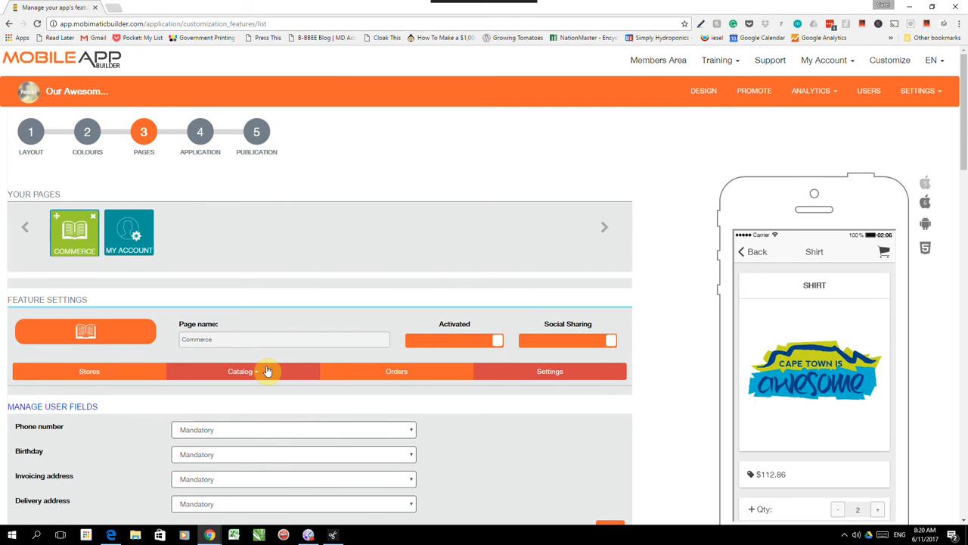